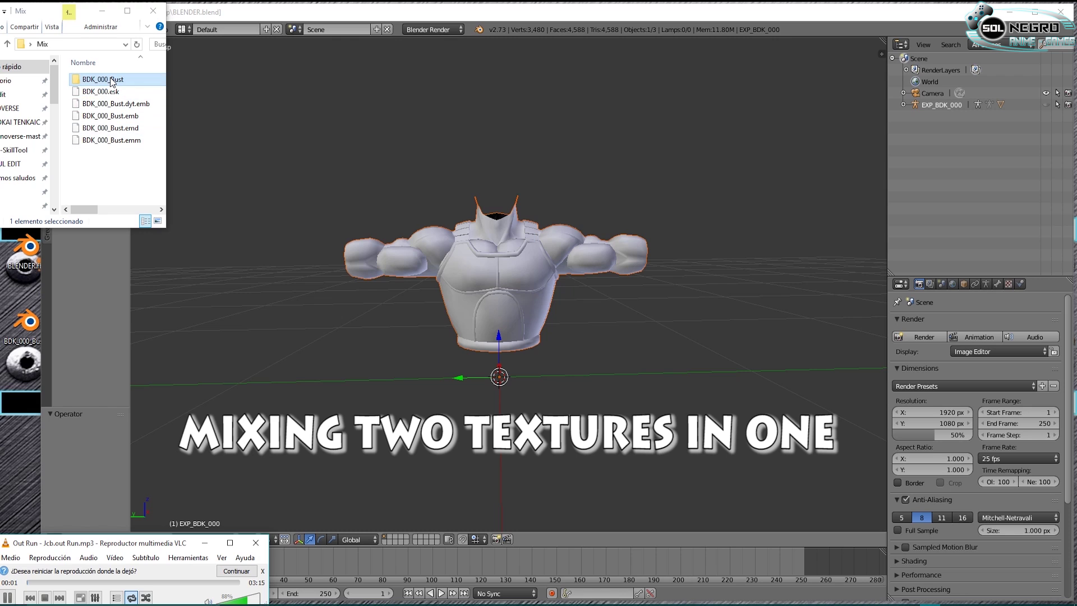
- Open the BDK_000_Bust folder and load its DATA000.dds texture in Photoshop
{"action": "double_click", "coordinate": [105, 79]}
{"action": "double_click", "coordinate": [106, 70]}
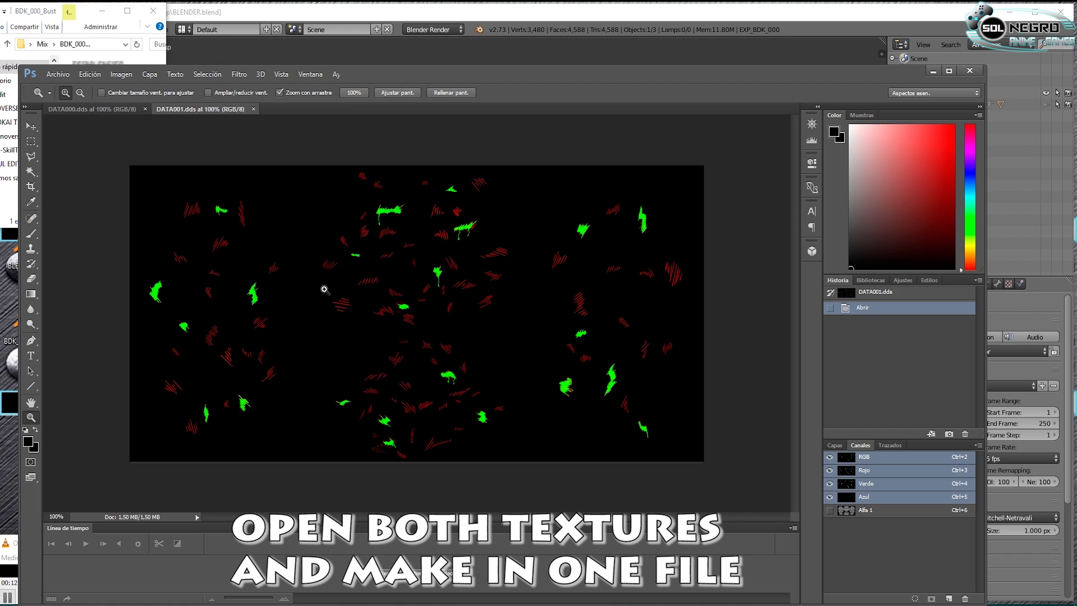
- Zoom out on both the DATA001 and DATA000 documents
{"action": "right_click", "coordinate": [397, 347]}
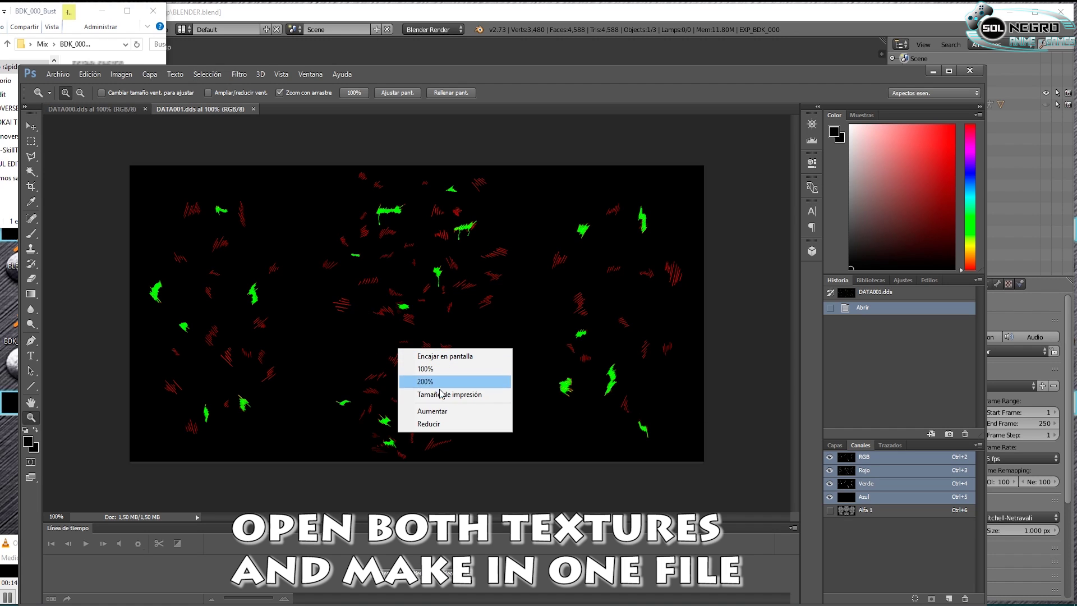
{"action": "left_click", "coordinate": [437, 424]}
{"action": "left_click", "coordinate": [115, 111]}
{"action": "right_click", "coordinate": [415, 275]}
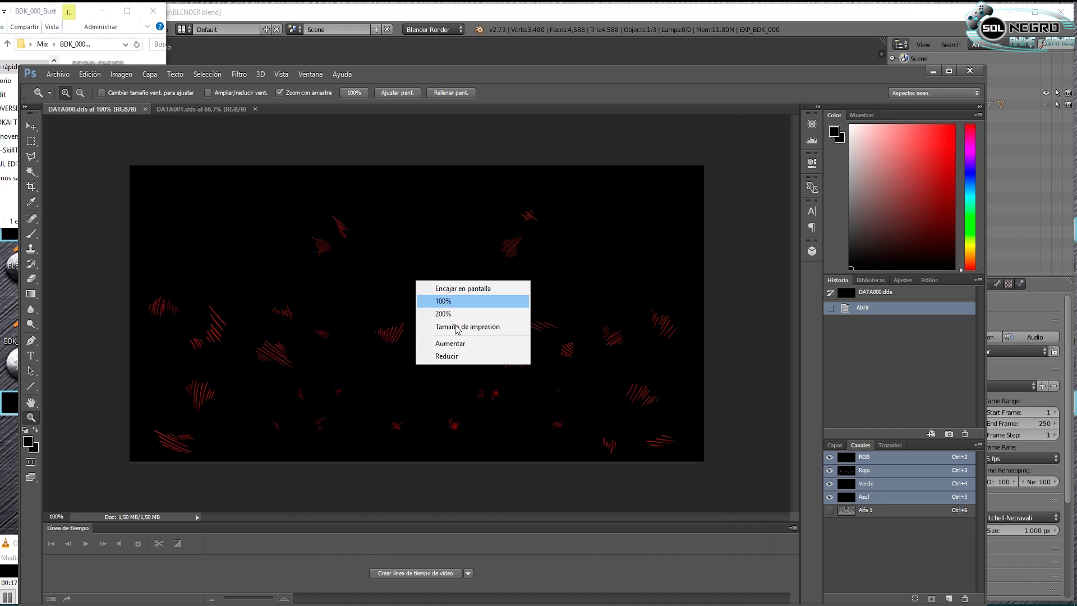
{"action": "left_click", "coordinate": [437, 354]}
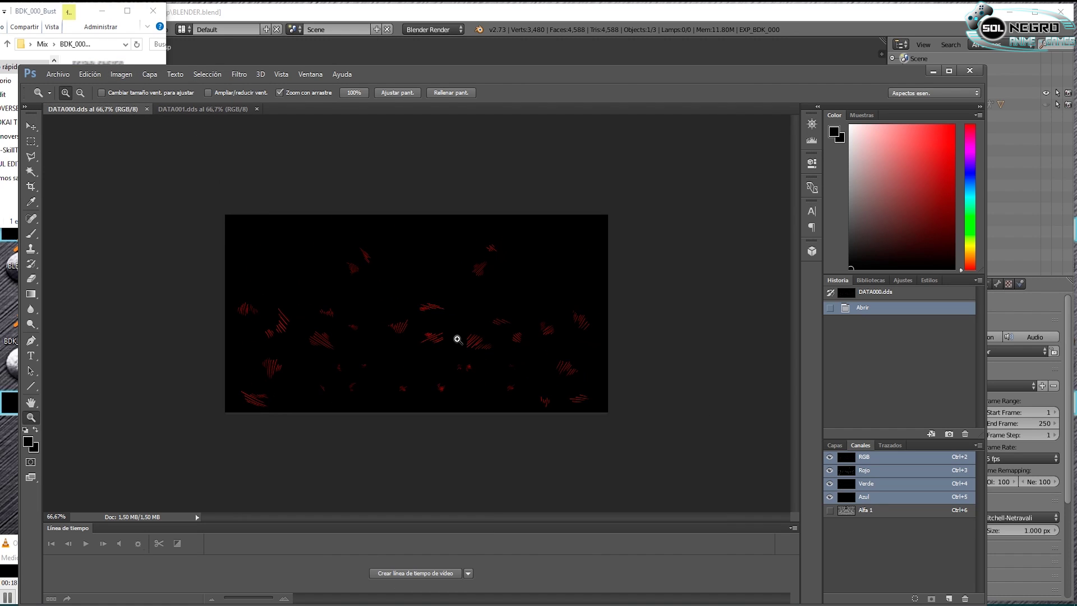
- Set DATA000's Canvas Size anchor to bottom-centre, with units in pixels
{"action": "left_click", "coordinate": [121, 74]}
{"action": "left_click", "coordinate": [173, 168]}
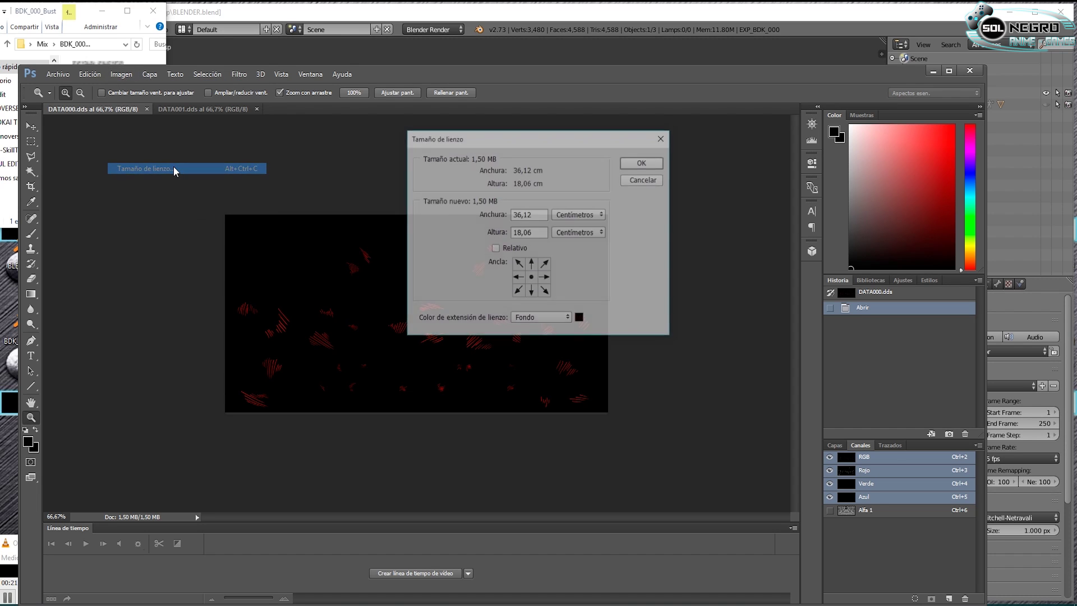
{"action": "left_click", "coordinate": [531, 292]}
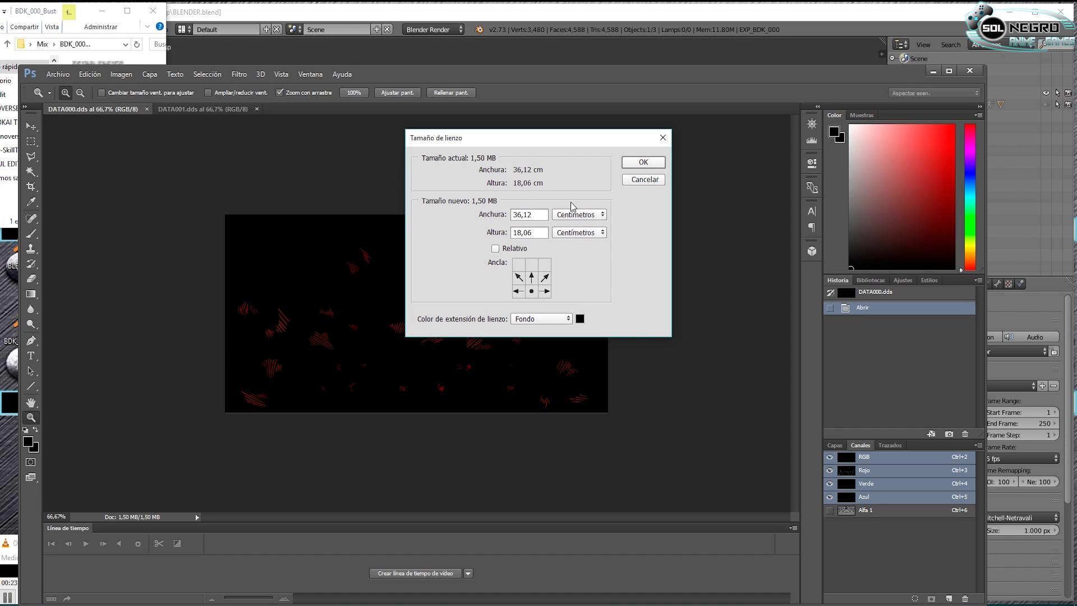
{"action": "left_click", "coordinate": [580, 214]}
{"action": "left_click", "coordinate": [589, 233]}
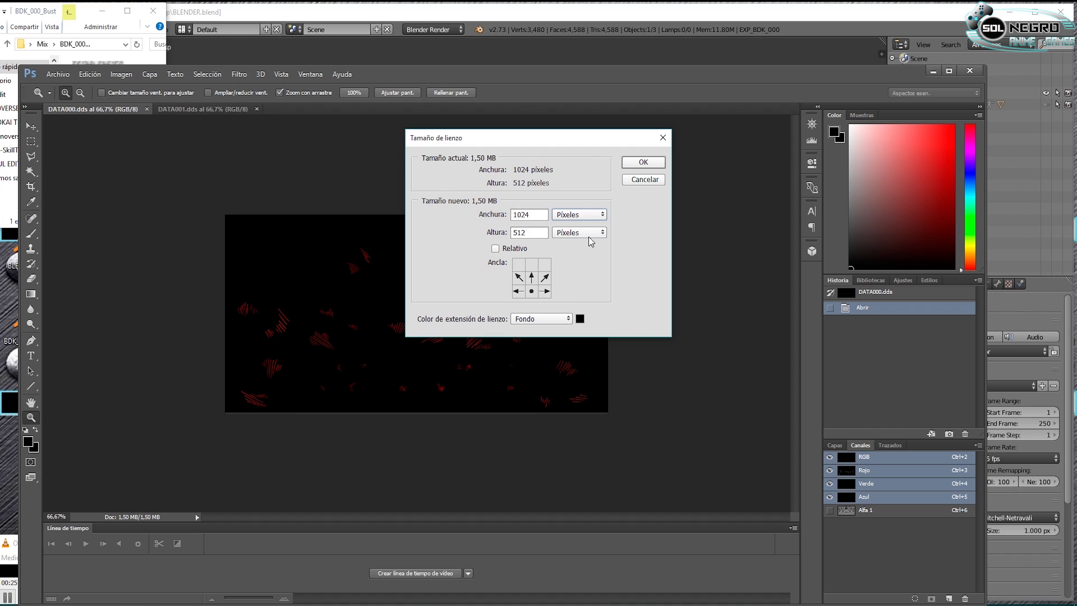
{"action": "left_click", "coordinate": [545, 231]}
- Apply a 1024-pixel canvas height to DATA000 and zoom out to see it
{"action": "type", "text": "1024"}
{"action": "key", "text": "Return"}
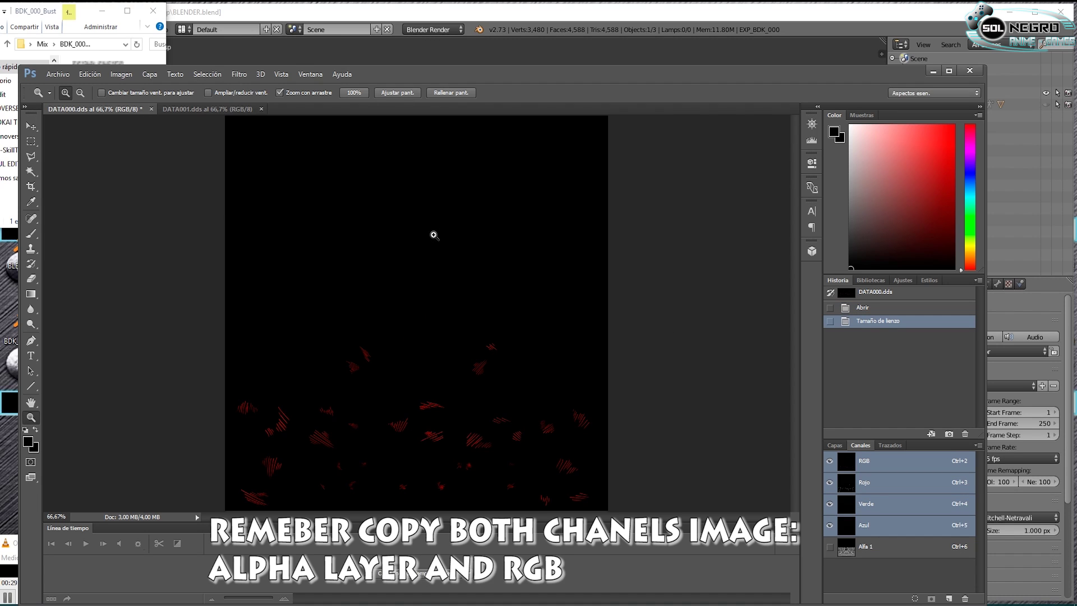
{"action": "right_click", "coordinate": [435, 240]}
{"action": "left_click", "coordinate": [458, 312]}
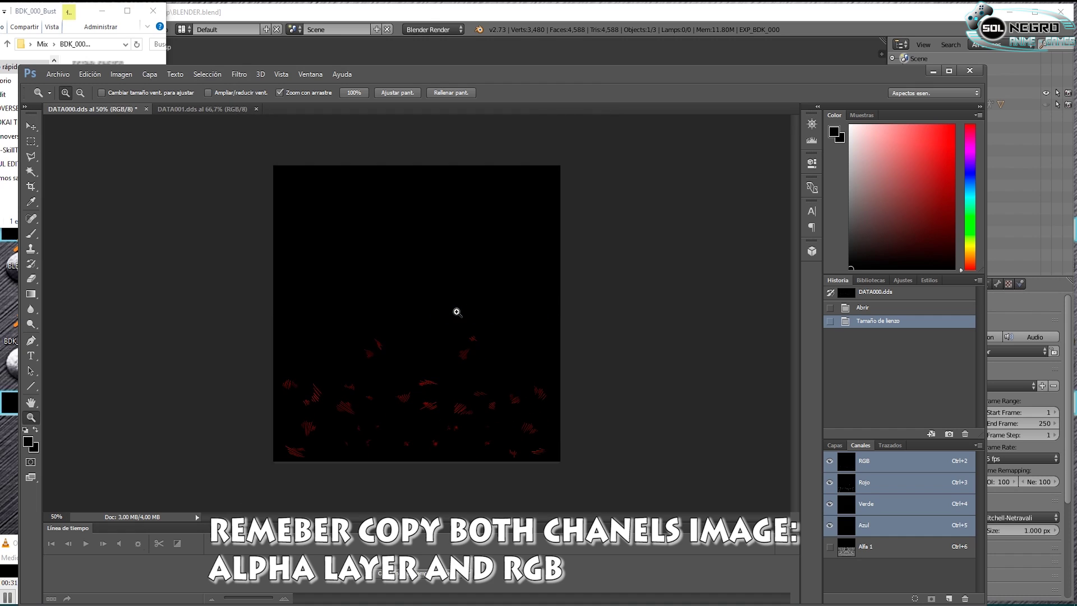
- Paste the whole DATA001 texture into DATA000's empty top half
{"action": "left_click", "coordinate": [215, 110]}
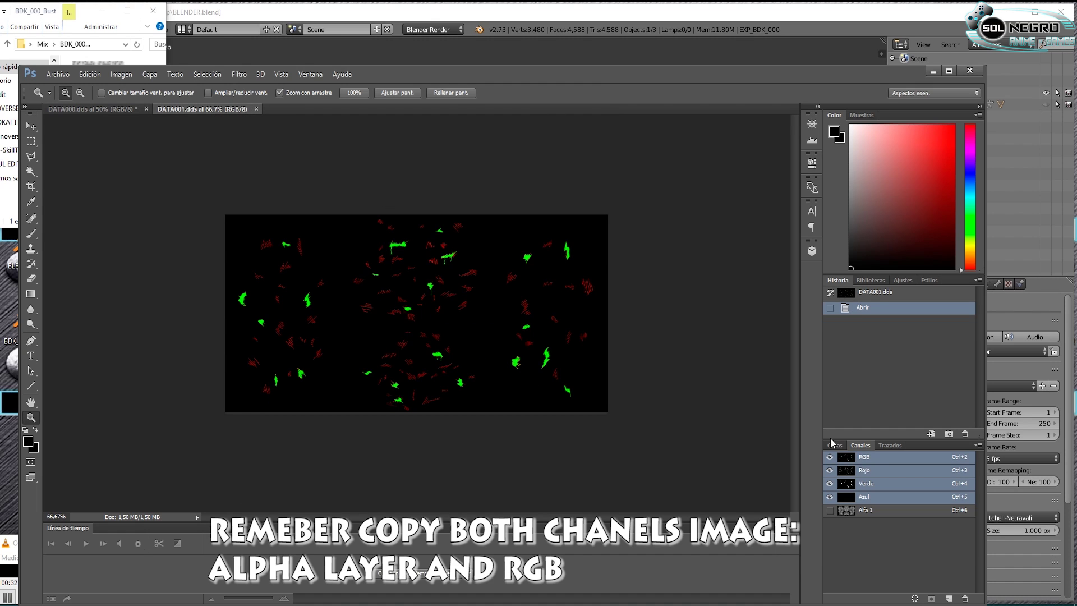
{"action": "left_click", "coordinate": [31, 141]}
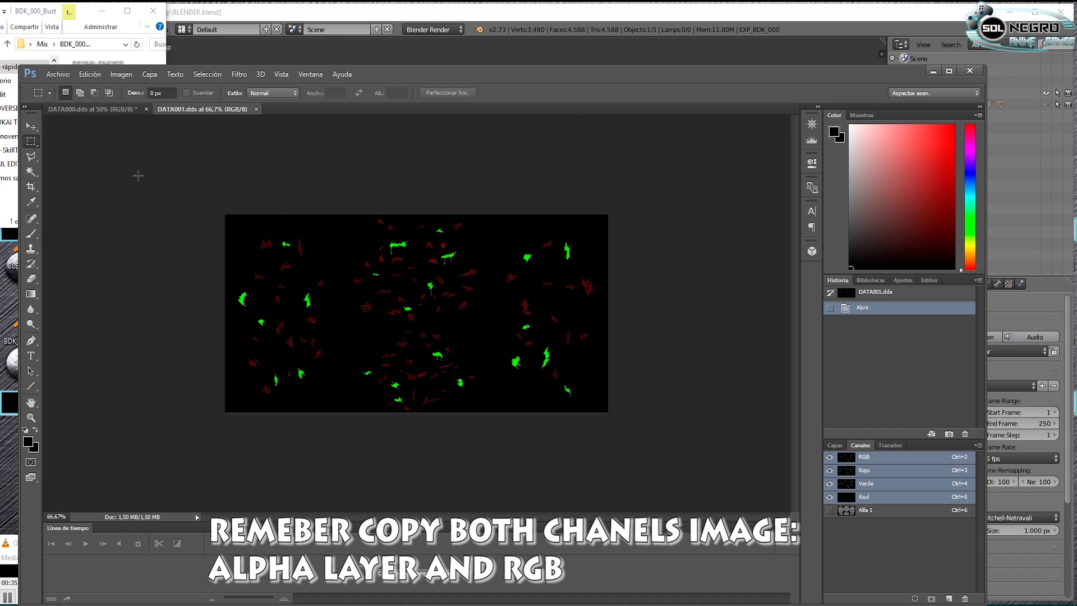
{"action": "mouse_move", "coordinate": [225, 215]}
{"action": "left_mouse_down"}
{"action": "mouse_move", "coordinate": [631, 468]}
{"action": "mouse_move", "coordinate": [730, 466]}
{"action": "left_mouse_up"}
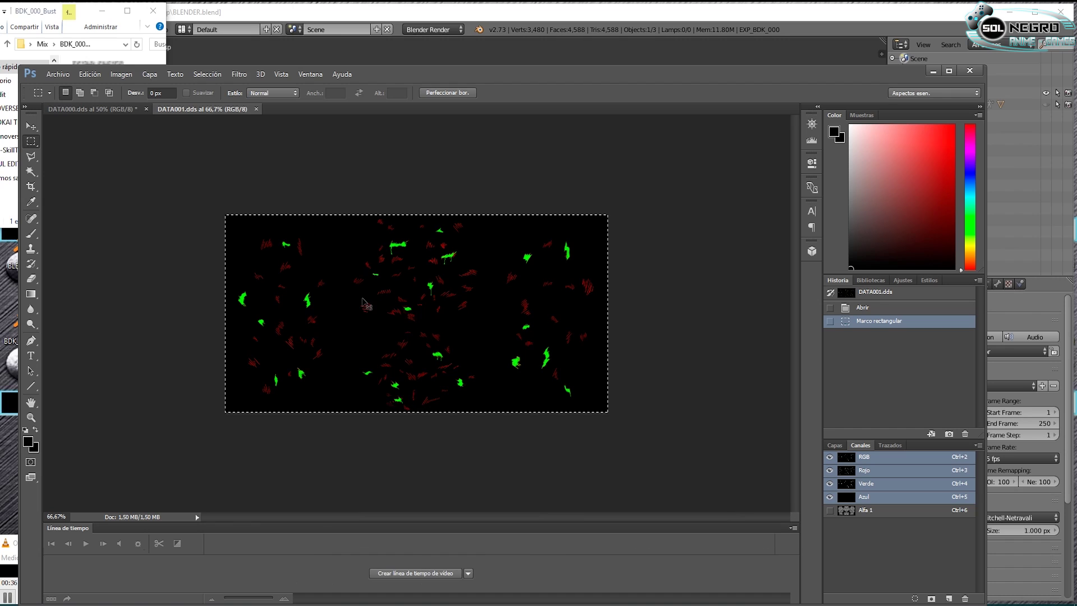
{"action": "left_click", "coordinate": [114, 111]}
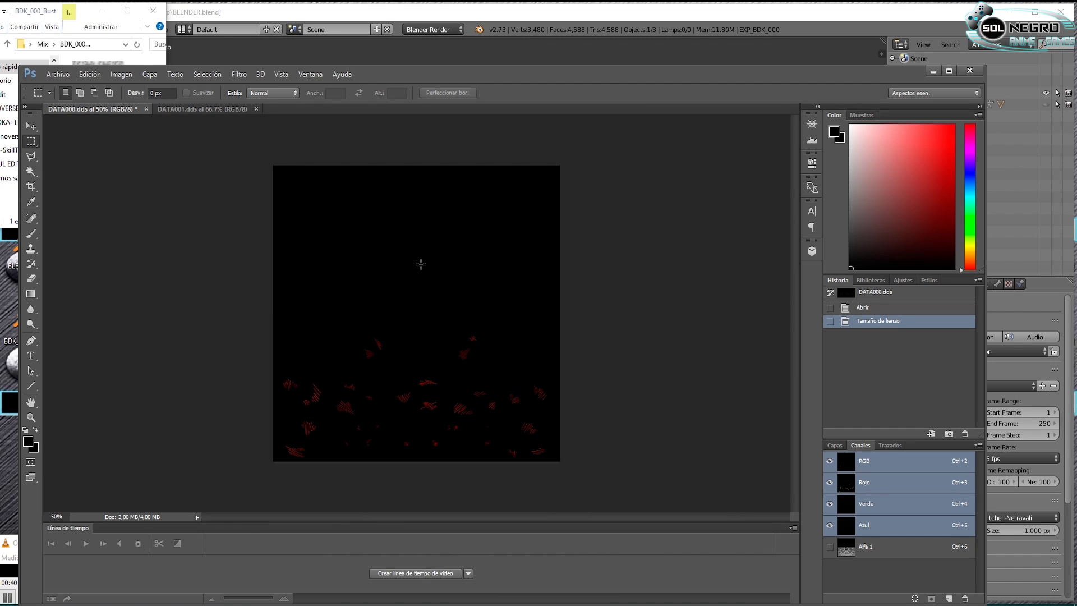
{"action": "key", "text": "ctrl+v"}
{"action": "key", "text": "v"}
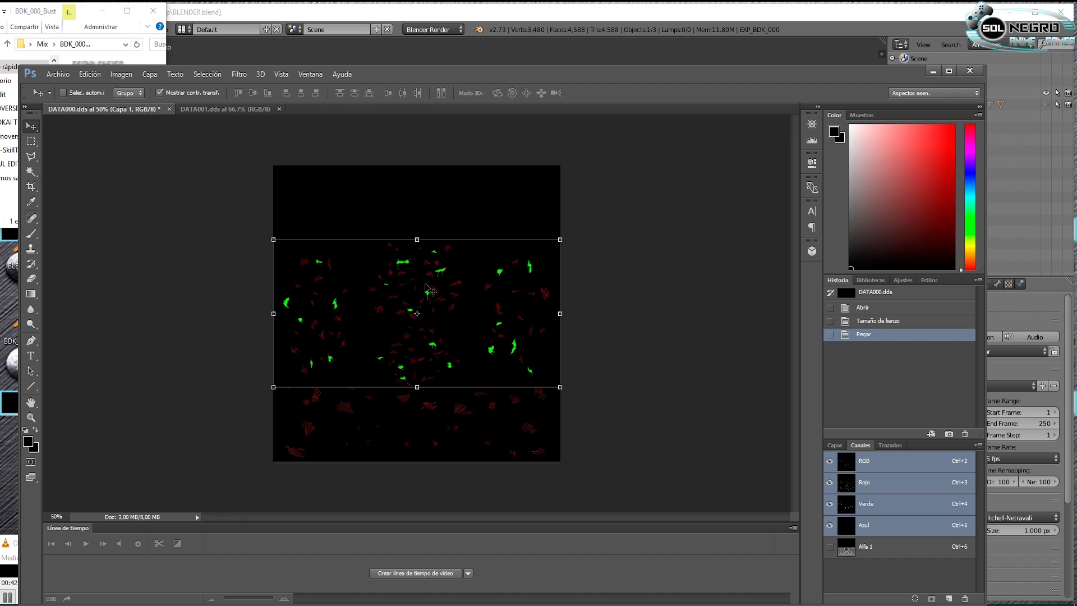
{"action": "left_click_drag", "start_coordinate": [427, 290], "coordinate": [426, 212]}
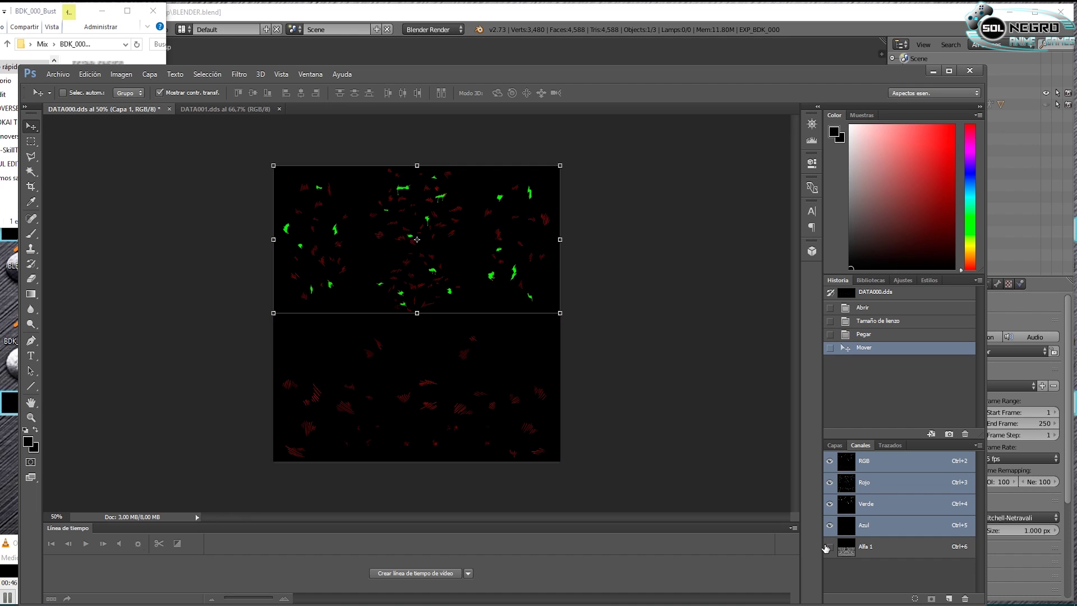
- Display the Alfa 1 alpha channels of both DATA000 and DATA001
{"action": "left_click", "coordinate": [829, 547]}
{"action": "left_click", "coordinate": [831, 461]}
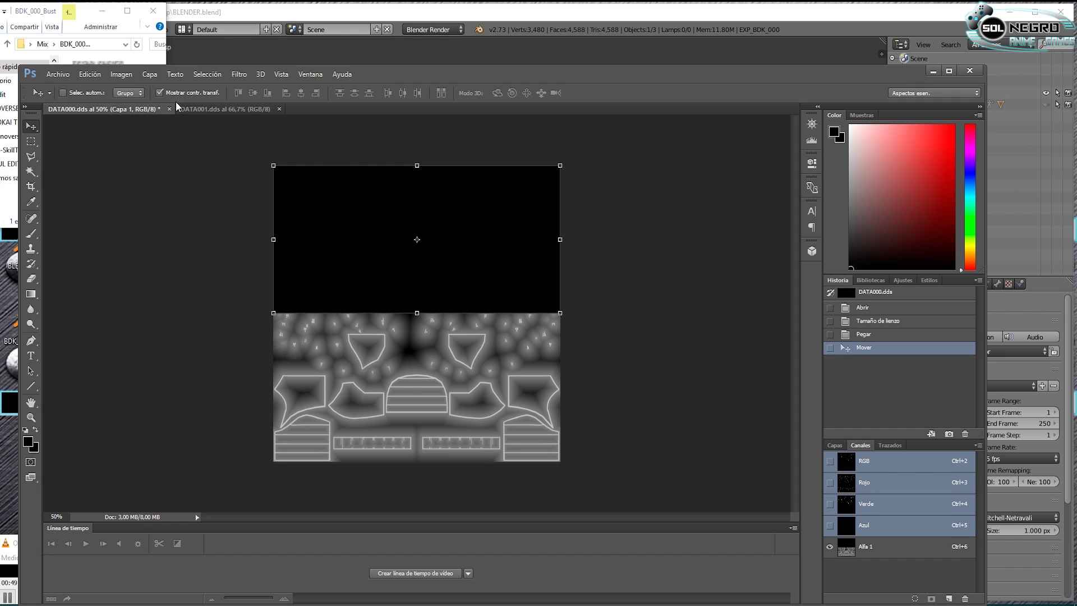
{"action": "left_click", "coordinate": [224, 109]}
{"action": "left_click", "coordinate": [828, 457]}
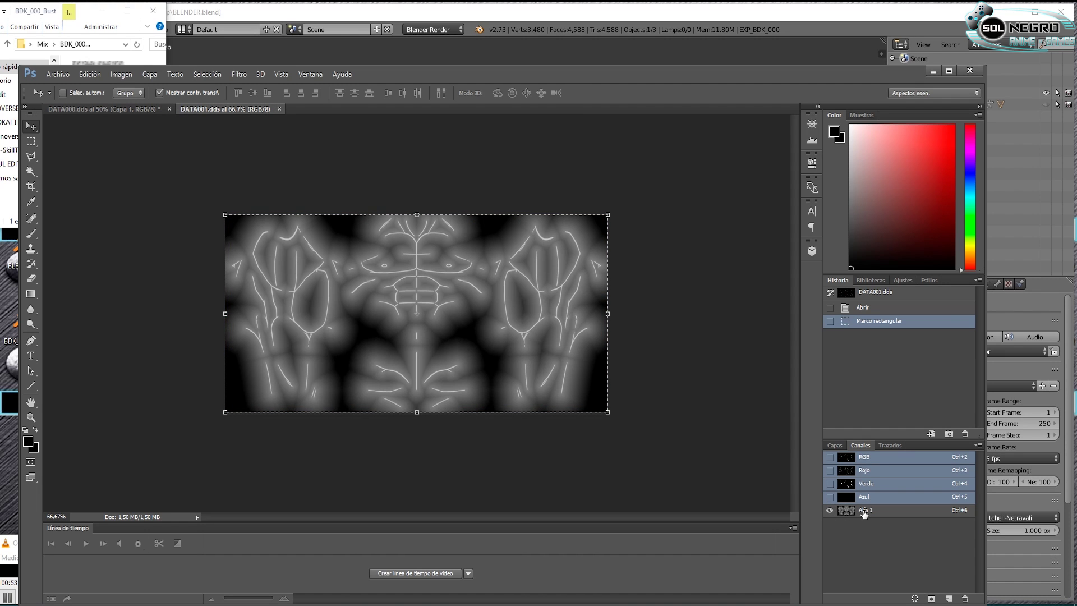
- Paste DATA001's Alfa 1 alpha into the top half of DATA000's alpha channel
{"action": "left_click", "coordinate": [858, 510]}
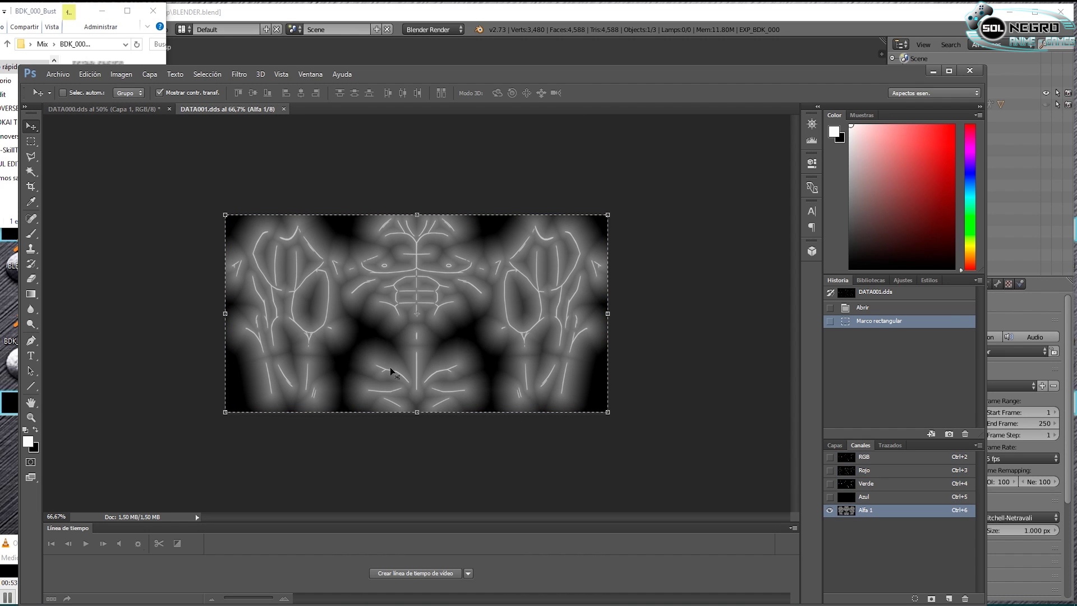
{"action": "left_click", "coordinate": [106, 109]}
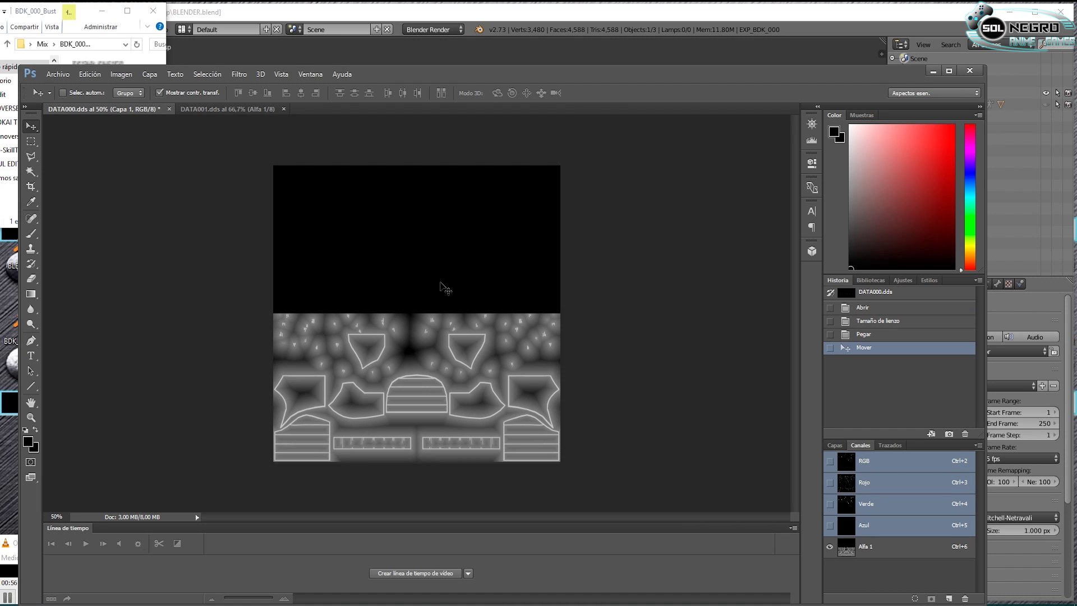
{"action": "left_click", "coordinate": [909, 542]}
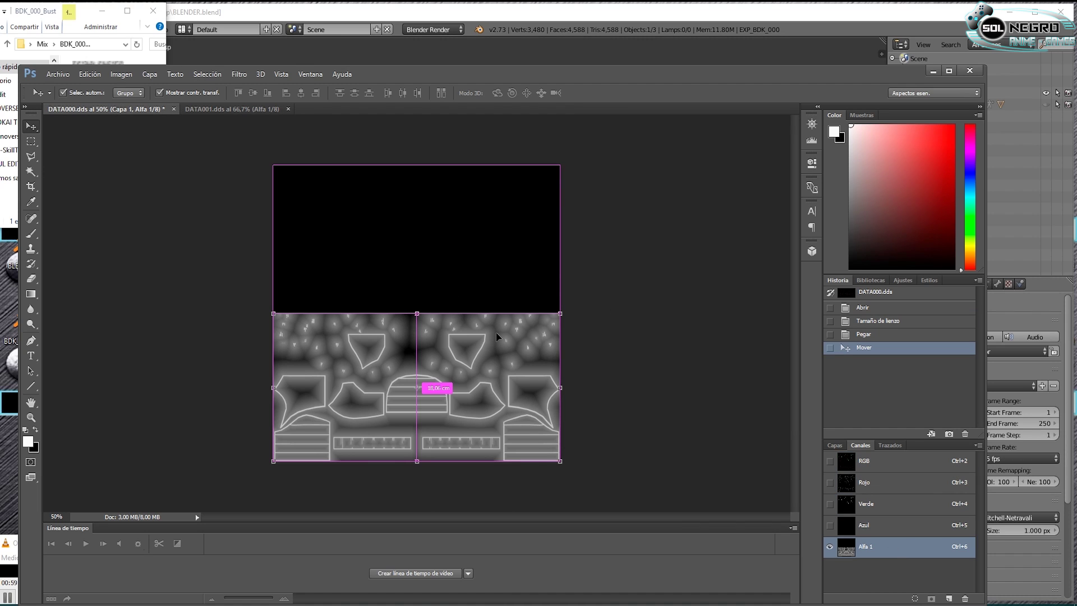
{"action": "key", "text": "ctrl+v"}
{"action": "left_click_drag", "start_coordinate": [453, 293], "coordinate": [454, 222]}
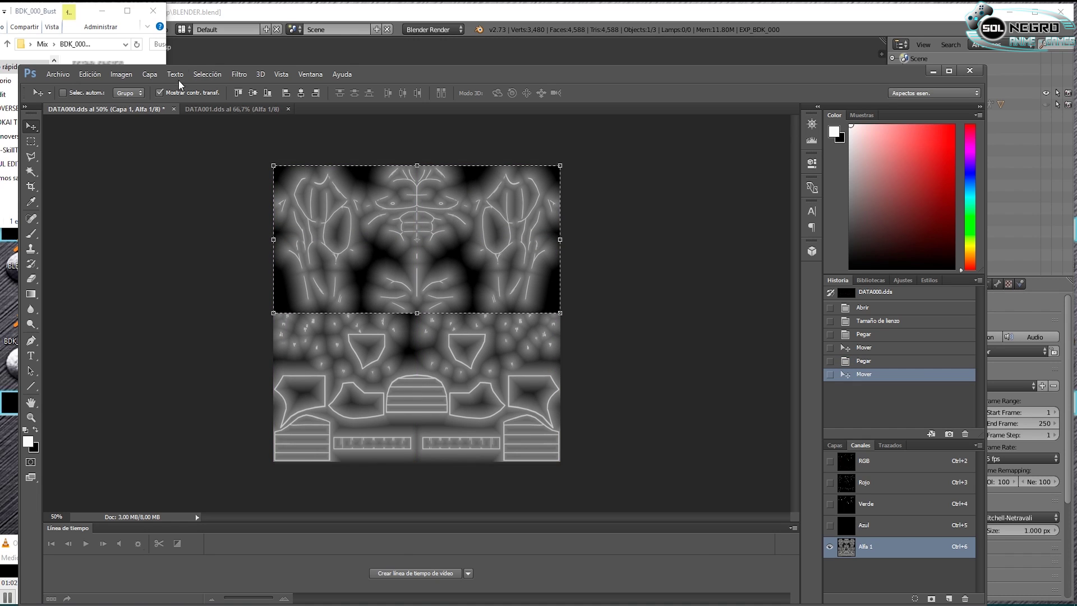
- Save the combined texture over DATA000.dds as a DXT5 ARGB DDS file
{"action": "left_click", "coordinate": [47, 75]}
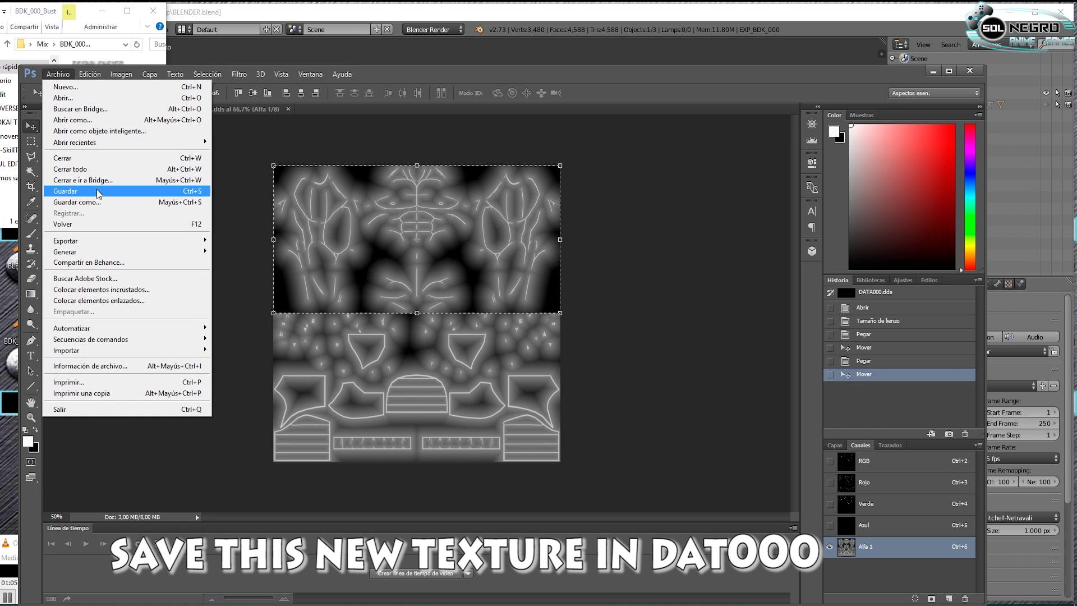
{"action": "left_click", "coordinate": [98, 202]}
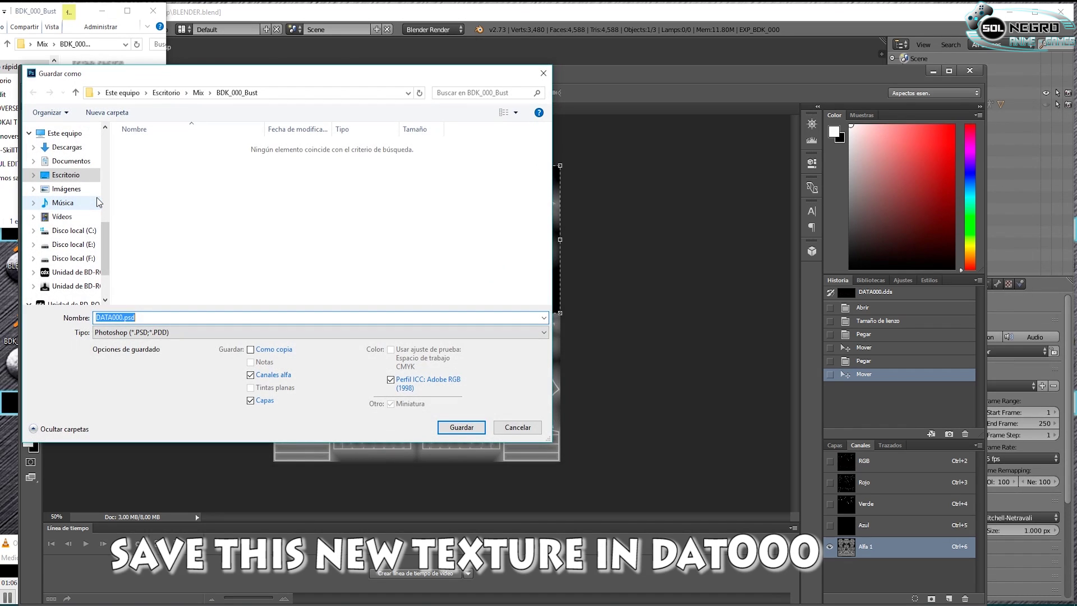
{"action": "left_click", "coordinate": [208, 333]}
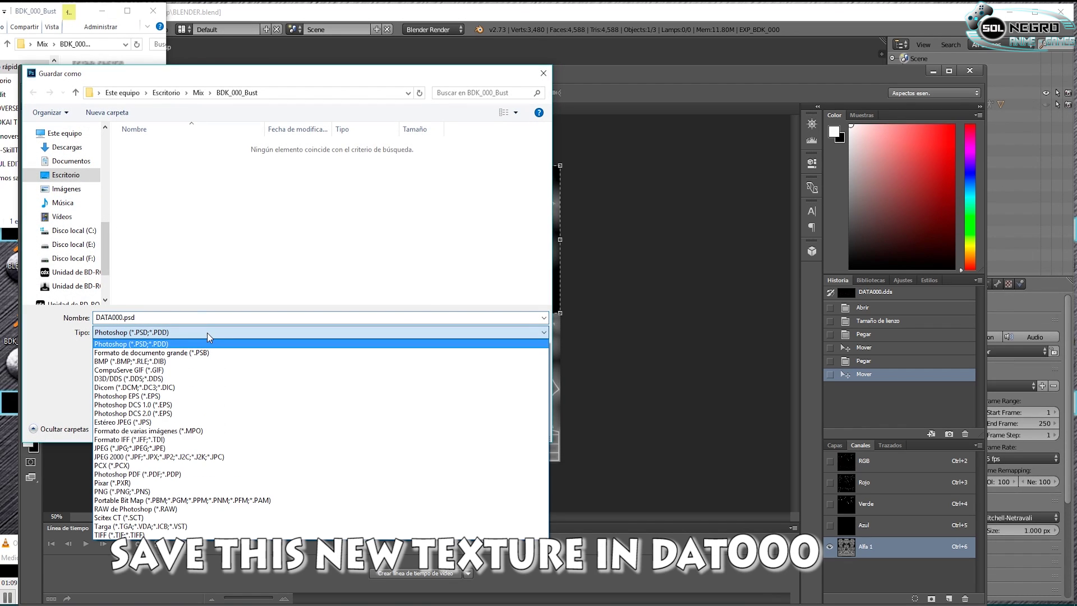
{"action": "left_click", "coordinate": [198, 378]}
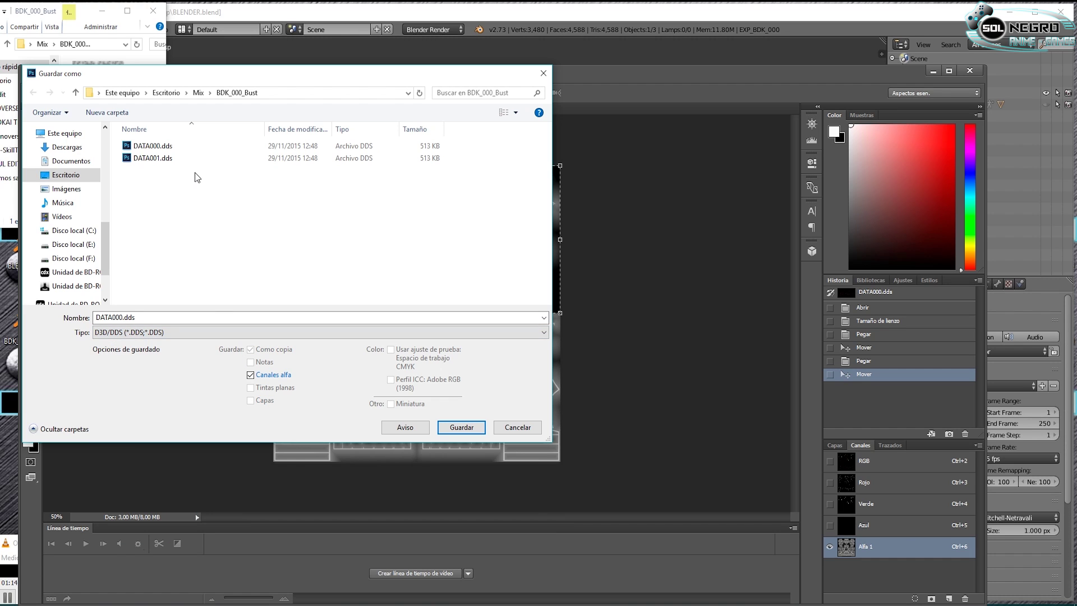
{"action": "double_click", "coordinate": [176, 147]}
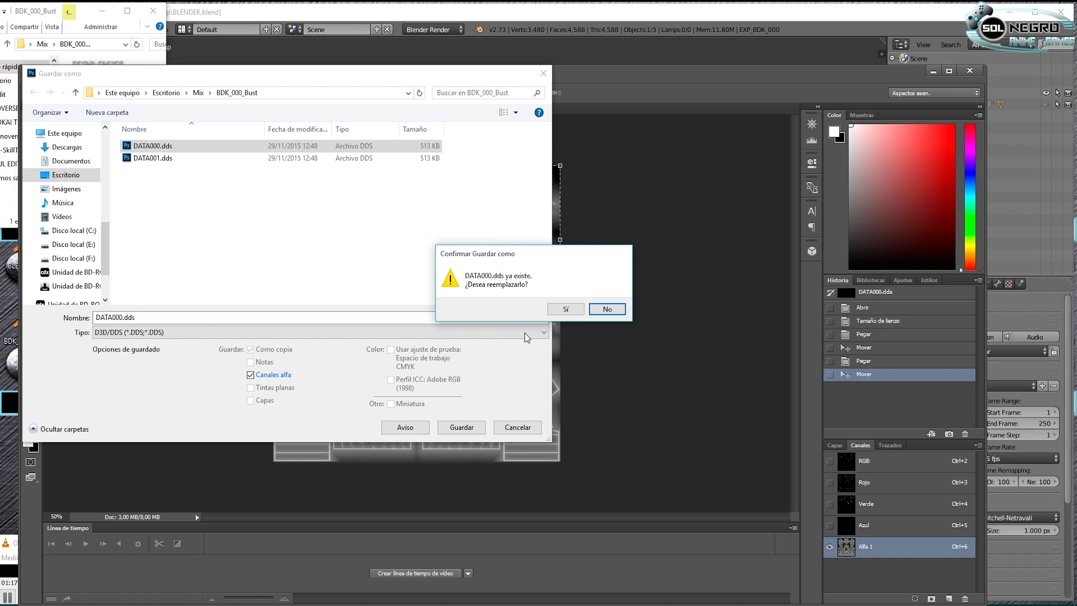
{"action": "left_click", "coordinate": [559, 314]}
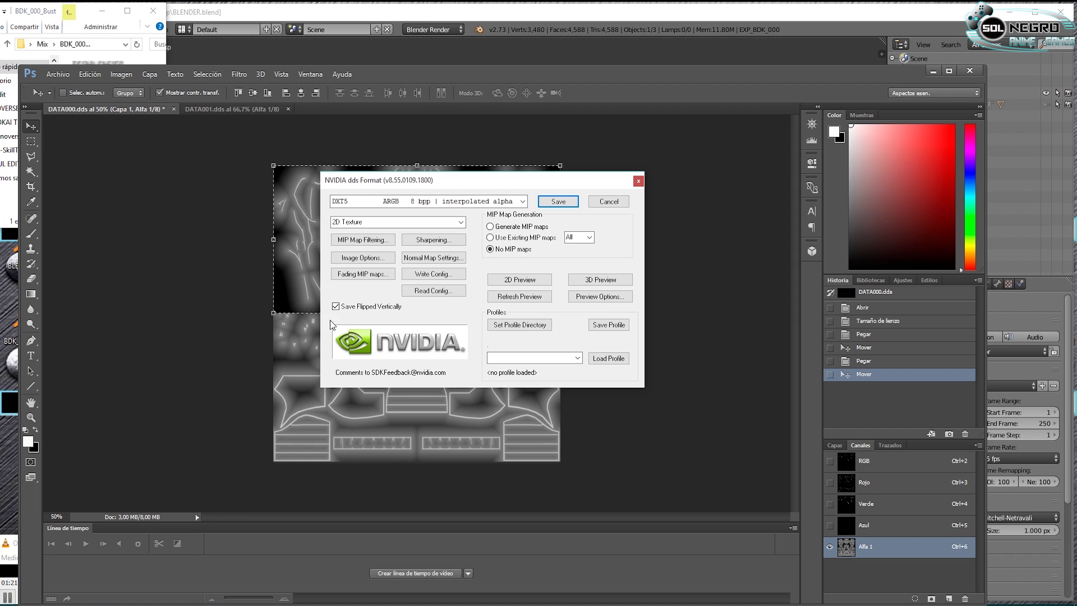
{"action": "left_click", "coordinate": [553, 205]}
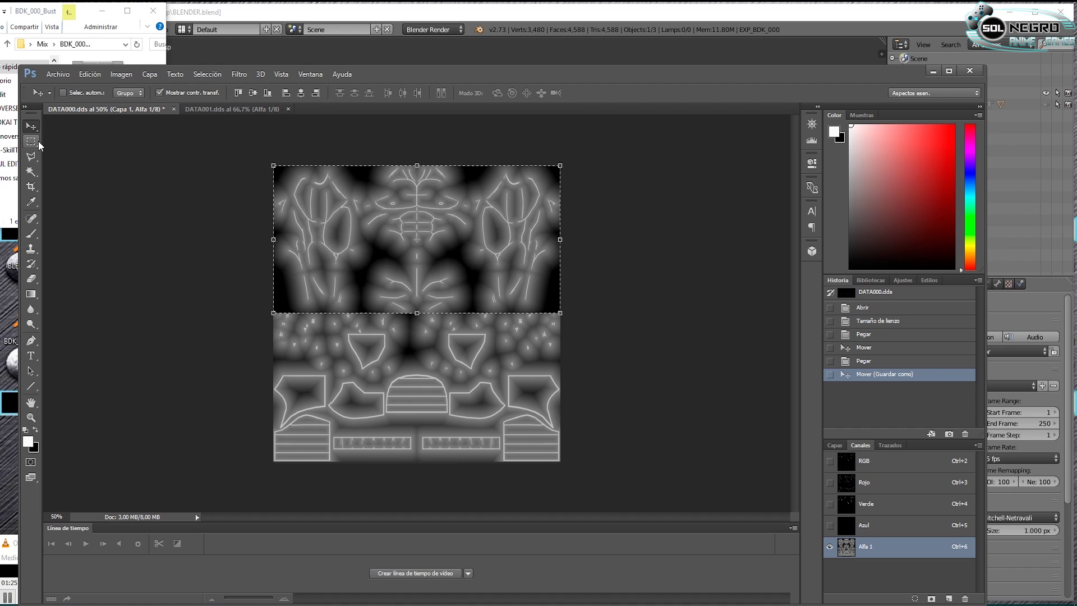
- Flatten DATA000 into a single layer and select the entire combined texture
{"action": "left_click", "coordinate": [835, 446]}
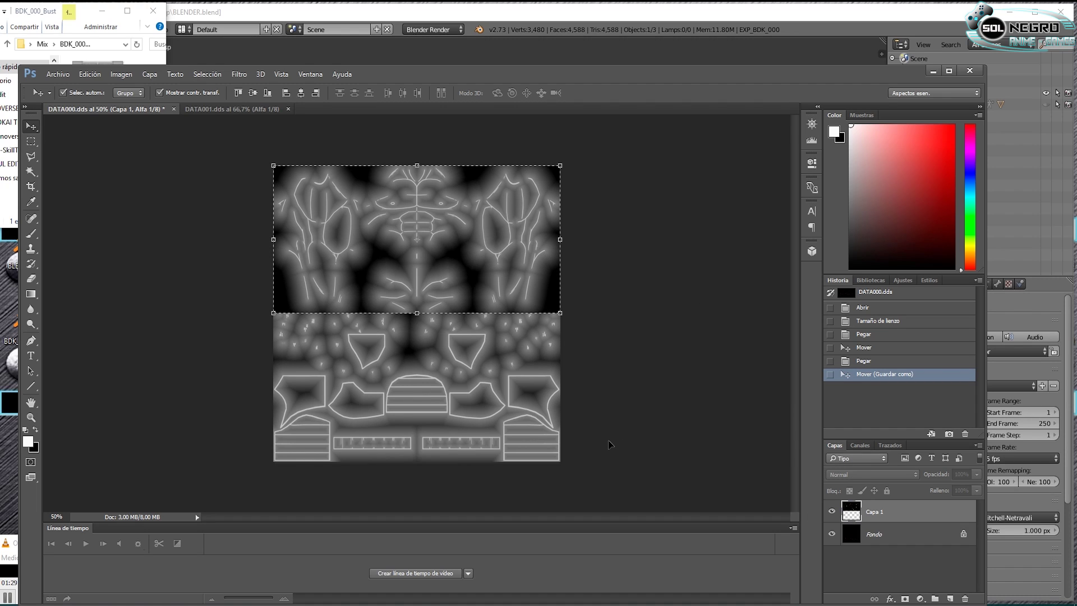
{"action": "left_click", "coordinate": [153, 79]}
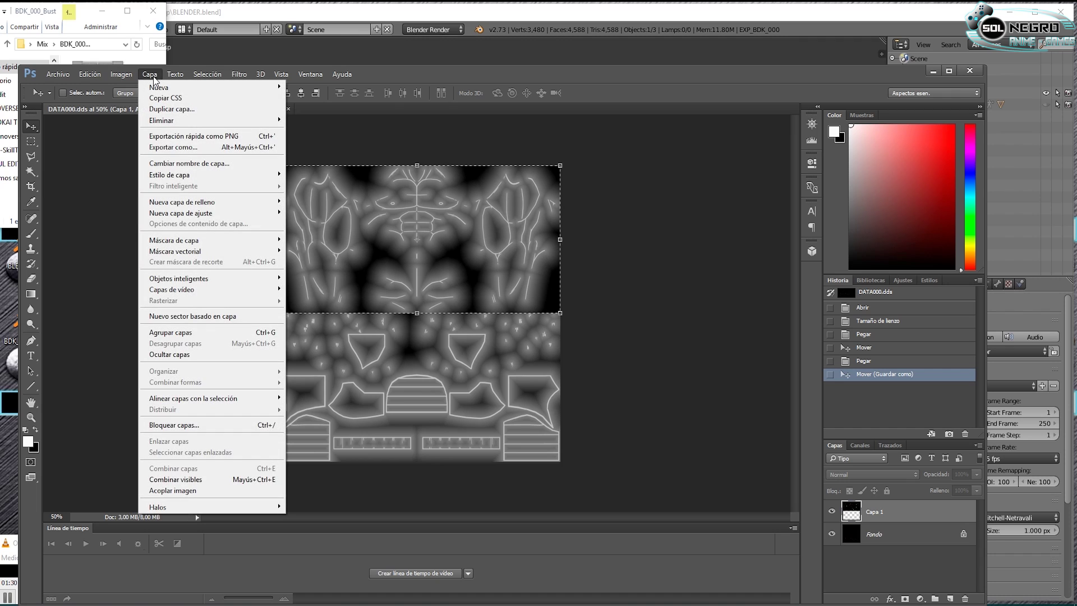
{"action": "left_click", "coordinate": [212, 491]}
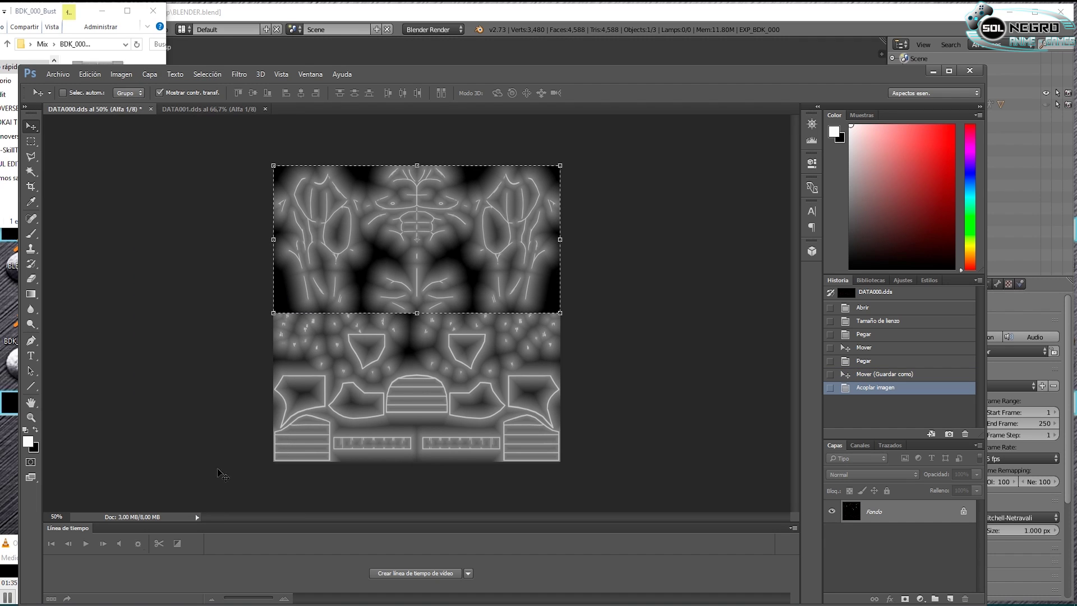
{"action": "left_click", "coordinate": [32, 142]}
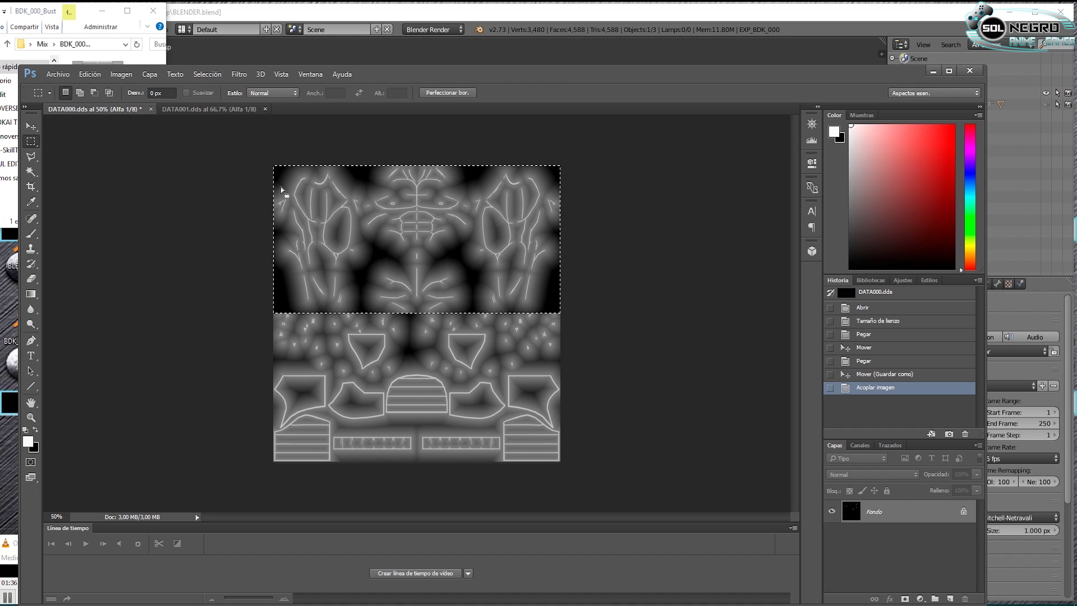
{"action": "left_click_drag", "start_coordinate": [252, 148], "coordinate": [609, 468]}
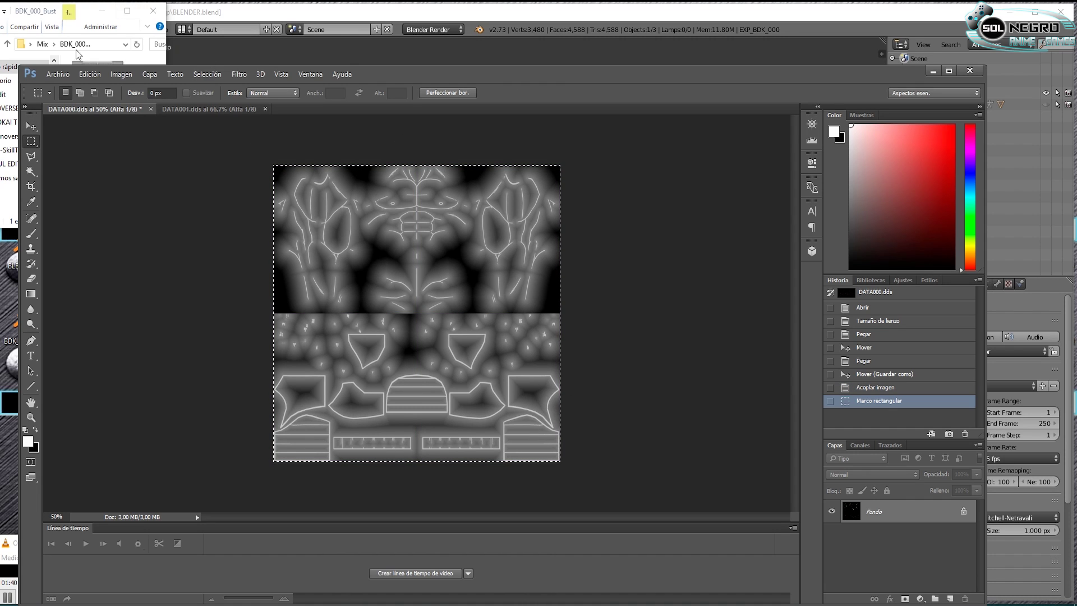
{"action": "left_click", "coordinate": [65, 76]}
- Paste the copied texture into a new 1024×1024 grayscale document
{"action": "left_click", "coordinate": [72, 90]}
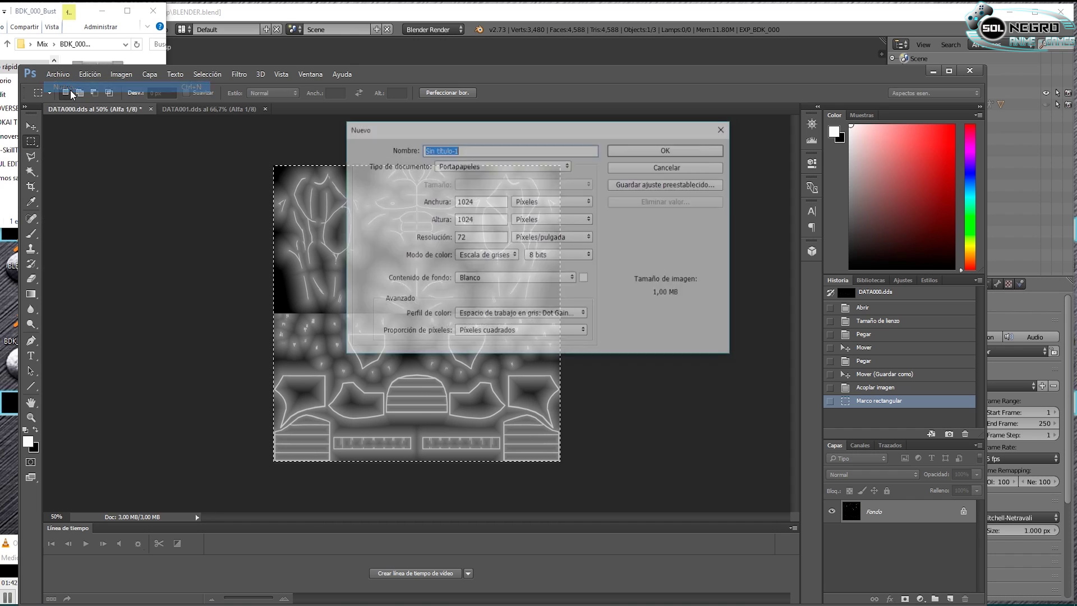
{"action": "left_click", "coordinate": [662, 151]}
{"action": "key", "text": "ctrl+v"}
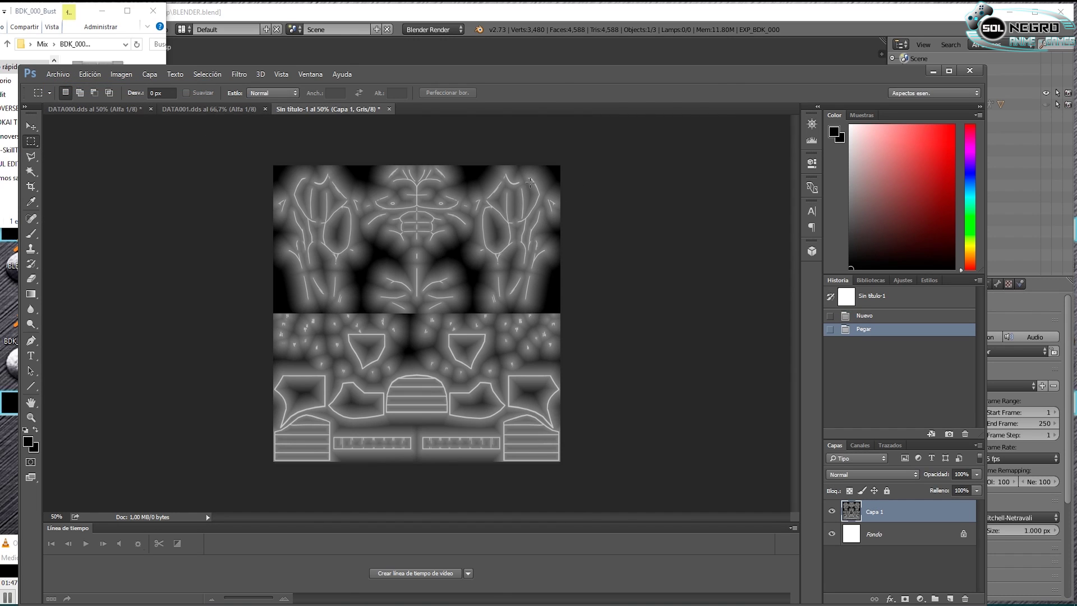
- Save it to the Desktop as JPEG Sin título-1.jpg, replacing the old file, then minimise Photoshop
{"action": "left_click", "coordinate": [58, 74]}
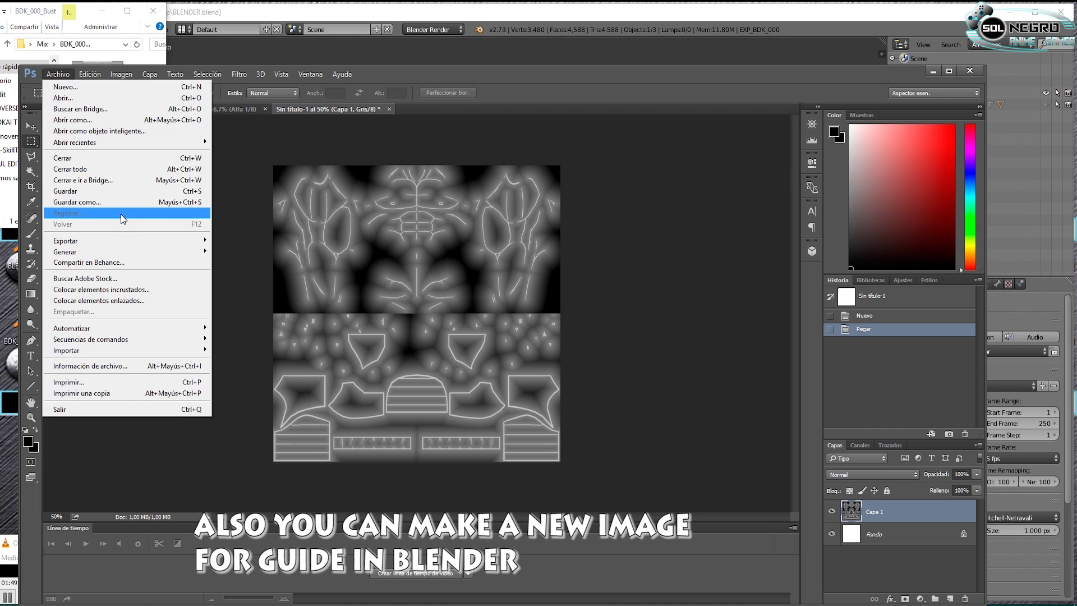
{"action": "left_click", "coordinate": [118, 201]}
{"action": "scroll", "coordinate": [84, 185], "scroll_direction": "up", "scroll_amount": 2}
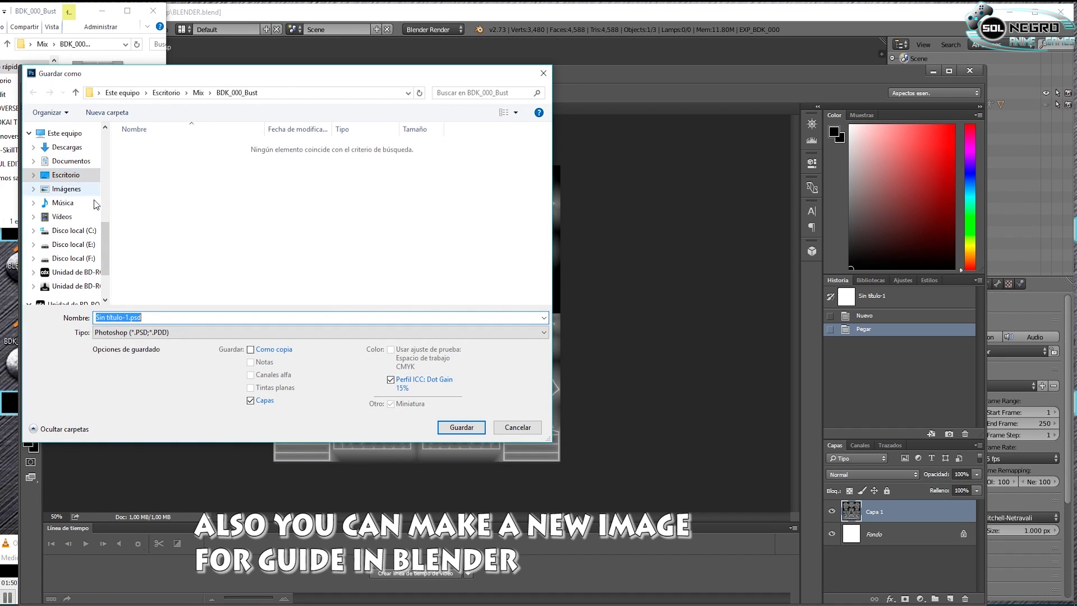
{"action": "scroll", "coordinate": [93, 205], "scroll_direction": "up", "scroll_amount": 2}
{"action": "scroll", "coordinate": [92, 205], "scroll_direction": "up", "scroll_amount": 2}
{"action": "scroll", "coordinate": [94, 207], "scroll_direction": "up", "scroll_amount": 2}
{"action": "left_click", "coordinate": [65, 147]}
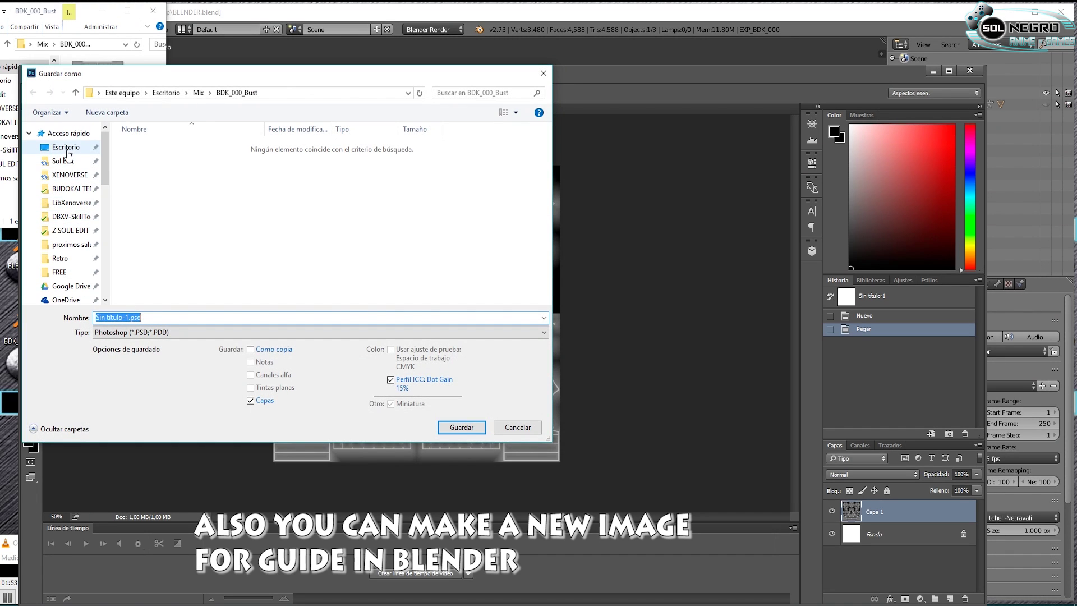
{"action": "left_click", "coordinate": [233, 332]}
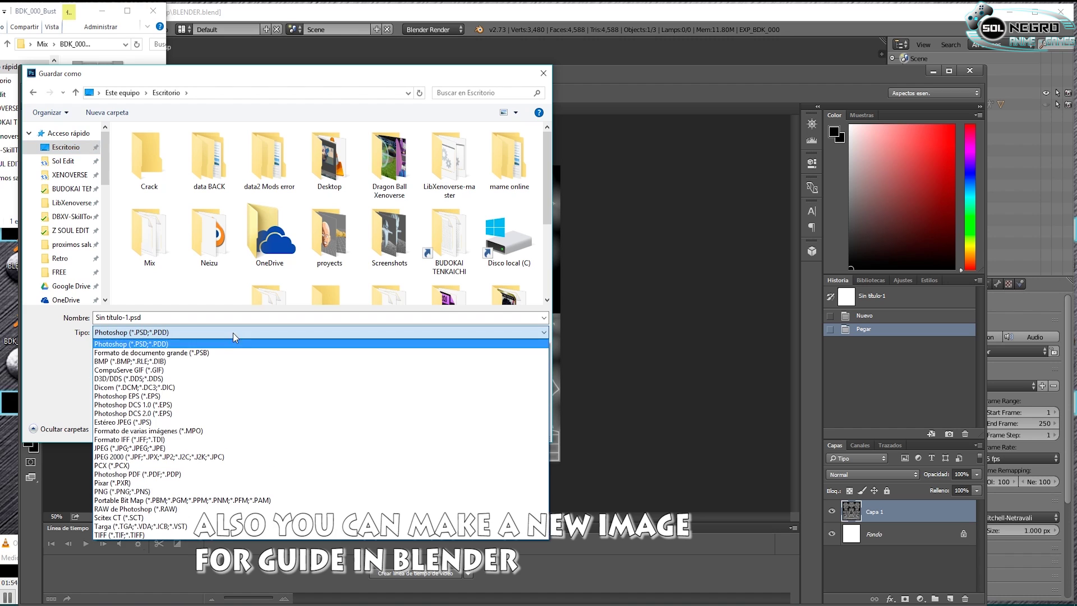
{"action": "left_click", "coordinate": [188, 446]}
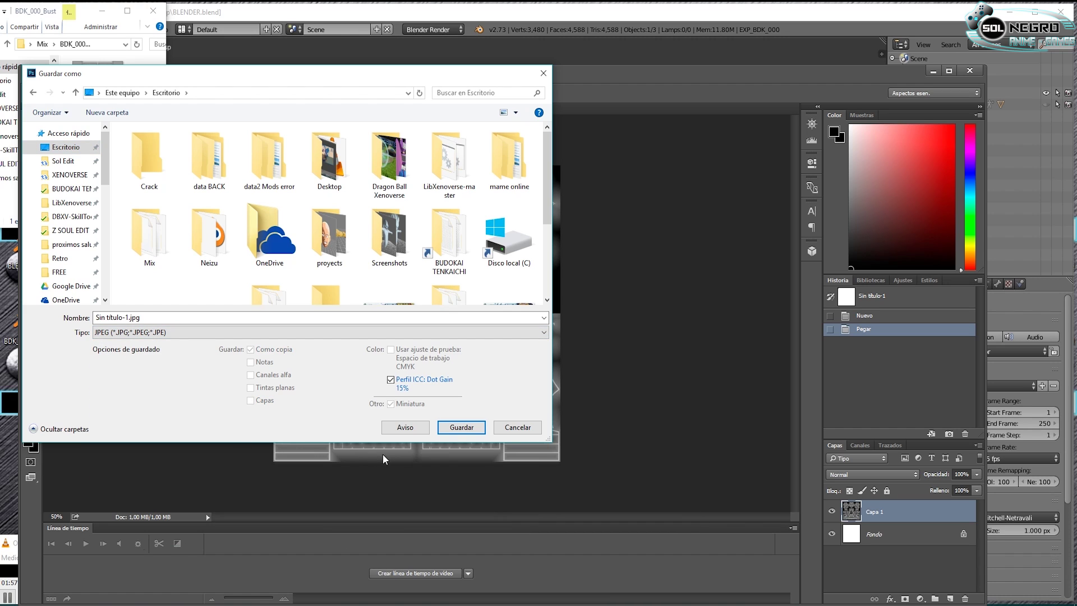
{"action": "left_click", "coordinate": [455, 429]}
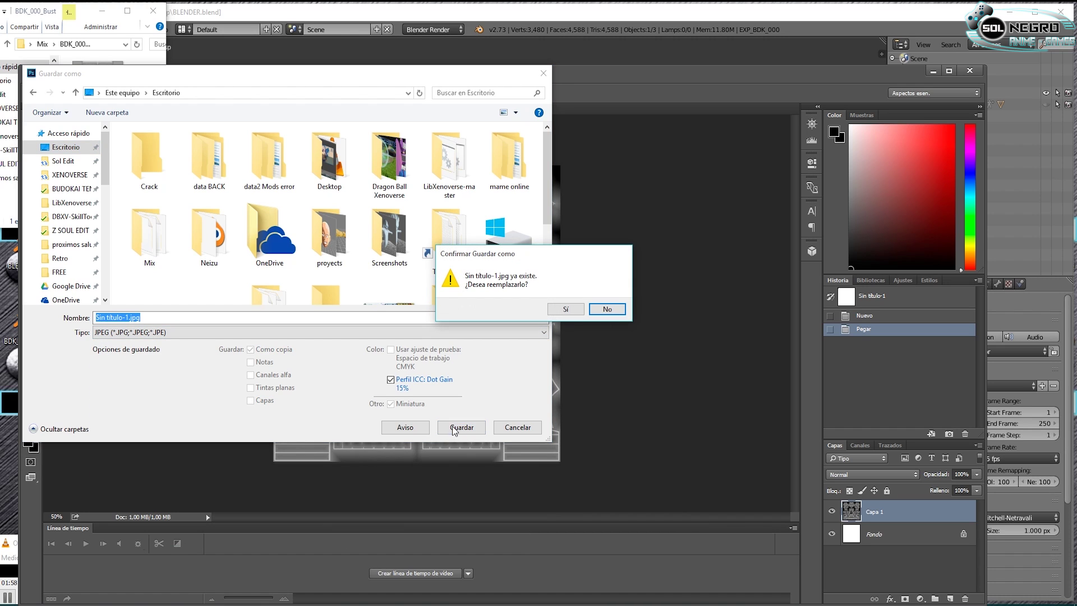
{"action": "left_click", "coordinate": [565, 309]}
{"action": "left_click", "coordinate": [603, 168]}
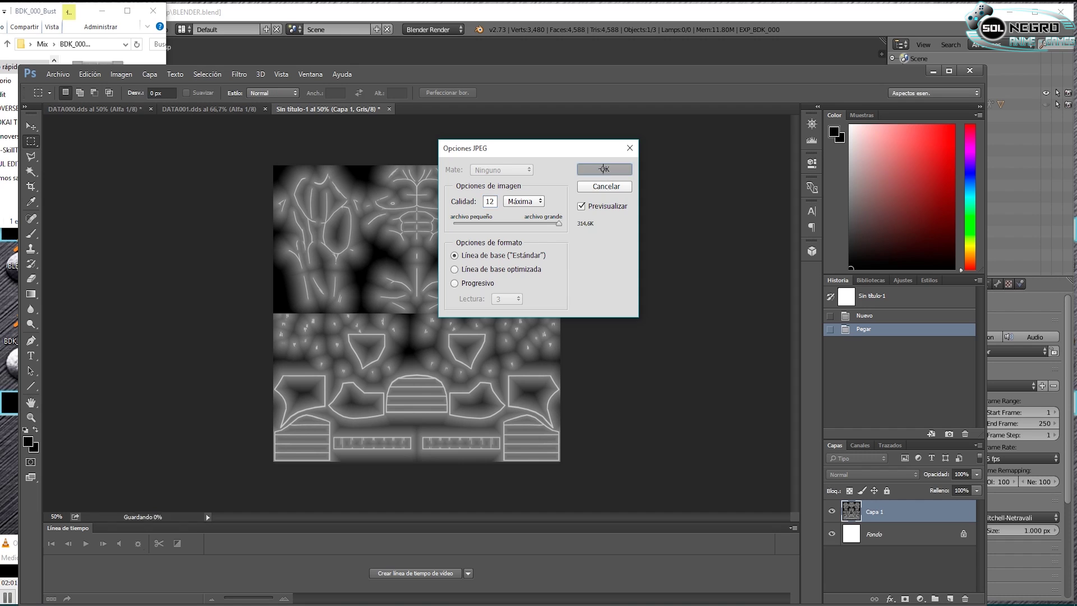
{"action": "left_click", "coordinate": [937, 72]}
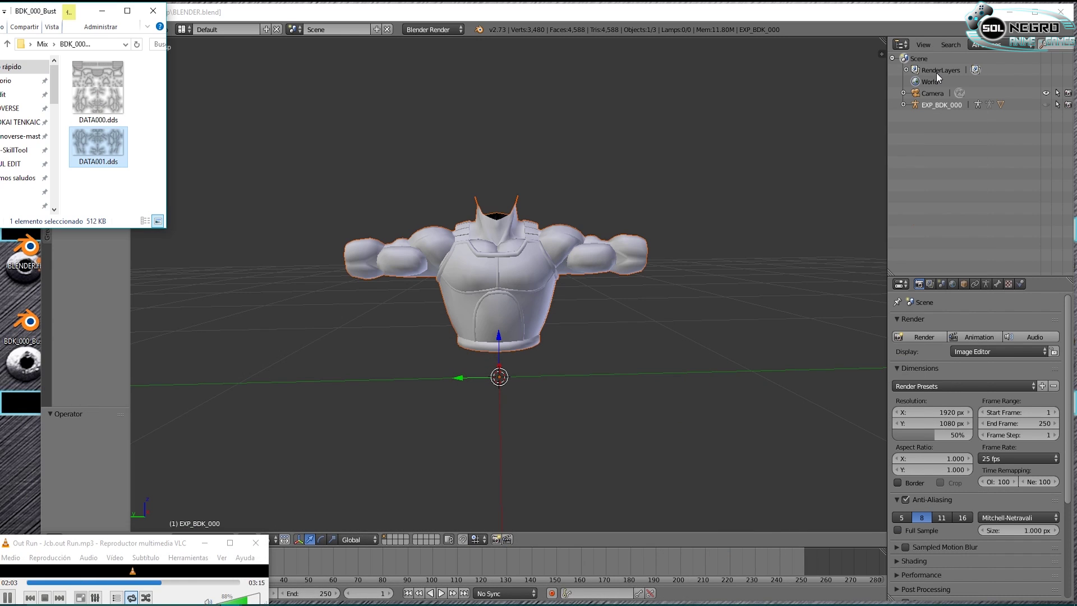
- Orbit the bust and split Blender's viewport into two side-by-side 3D views
{"action": "left_click", "coordinate": [484, 267]}
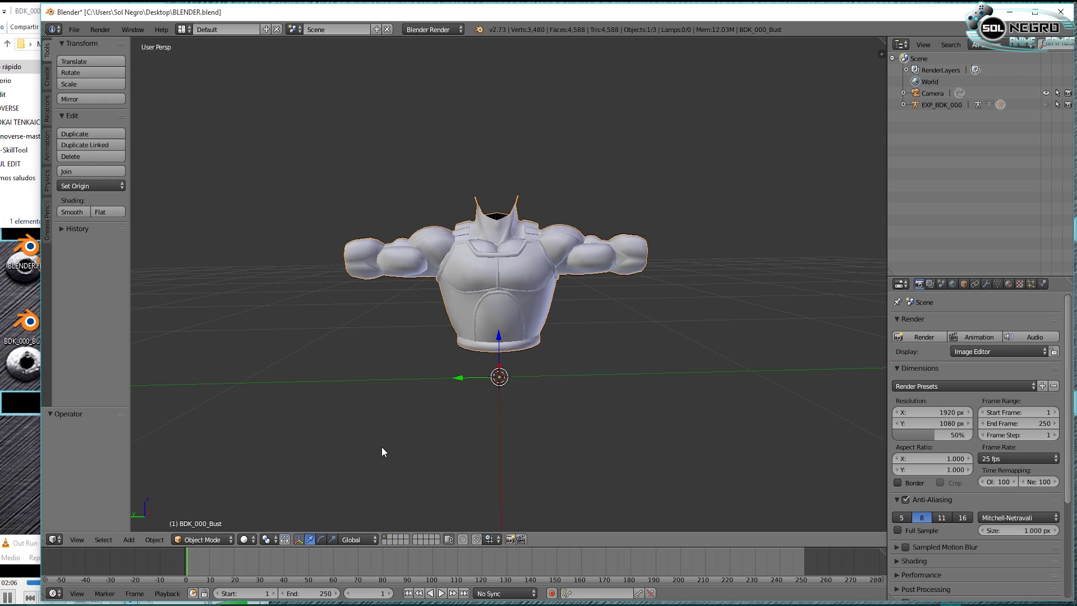
{"action": "scroll", "coordinate": [387, 440], "scroll_direction": "down", "scroll_amount": 1}
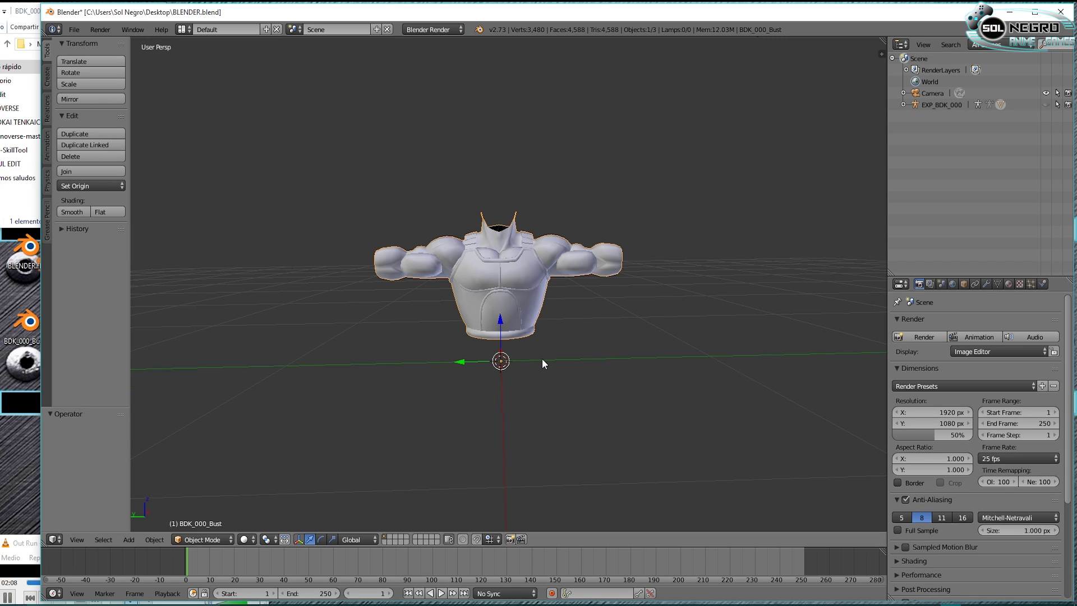
{"action": "middle_click_drag", "start_coordinate": [542, 358], "coordinate": [463, 344]}
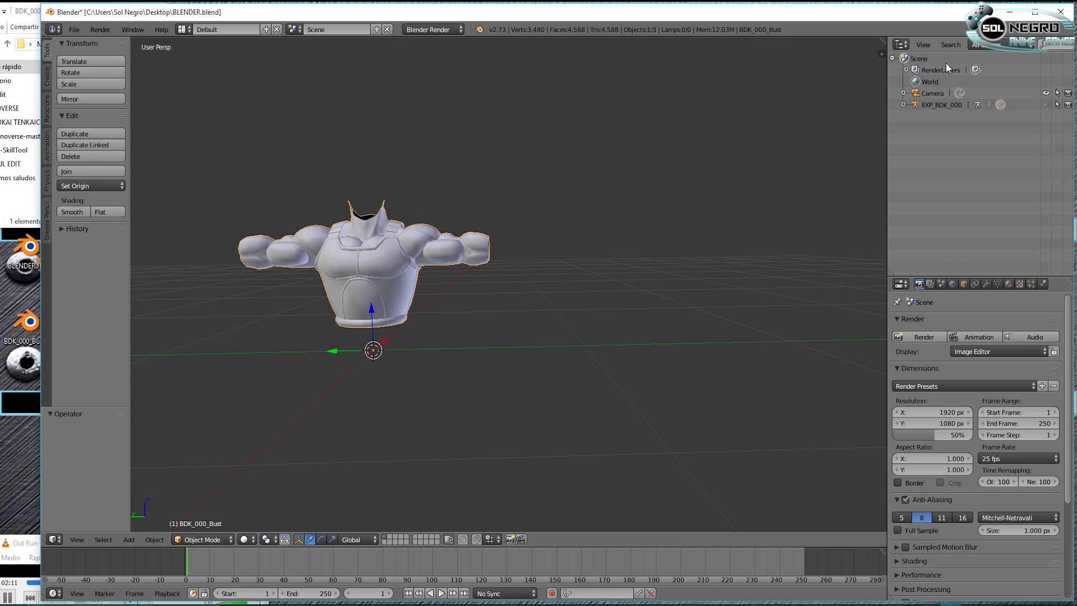
{"action": "left_click_drag", "start_coordinate": [880, 42], "coordinate": [350, 67]}
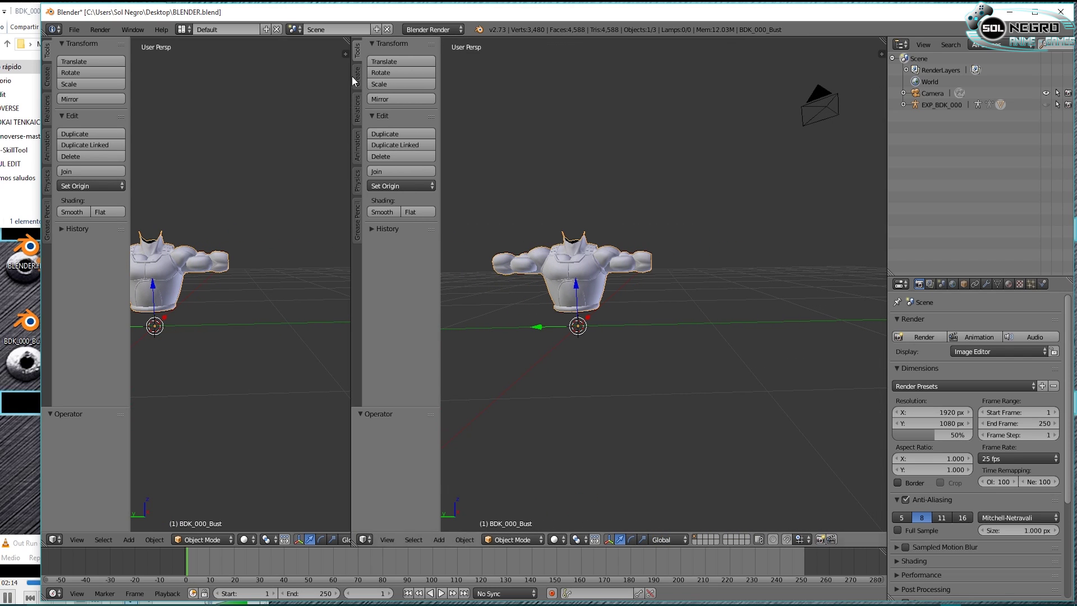
{"action": "middle_click_drag", "start_coordinate": [152, 376], "coordinate": [248, 373]}
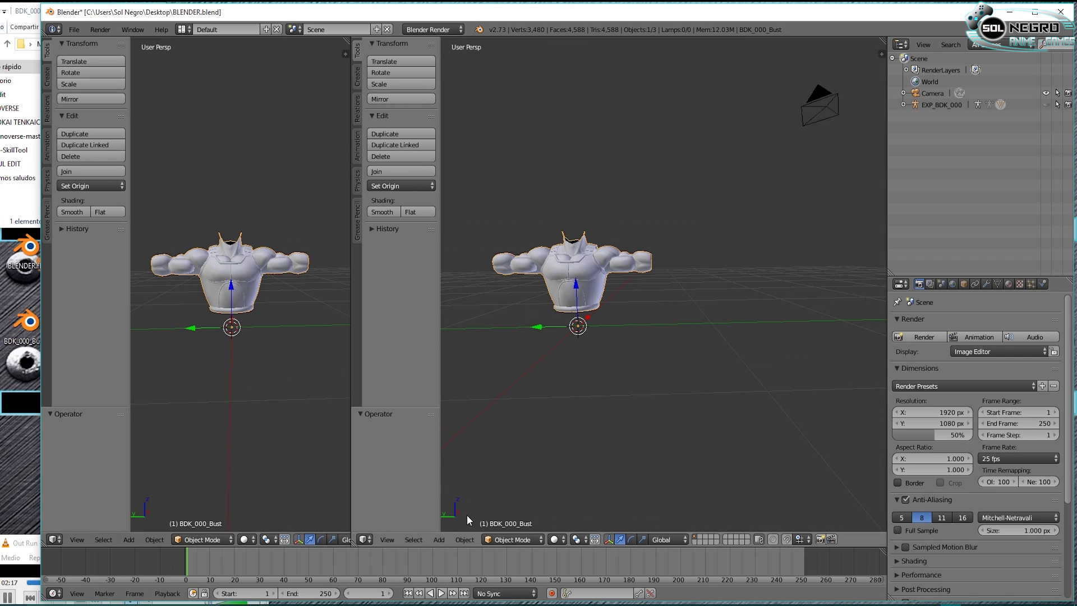
- Turn the right-hand view into a UV/Image Editor
{"action": "left_click", "coordinate": [368, 538]}
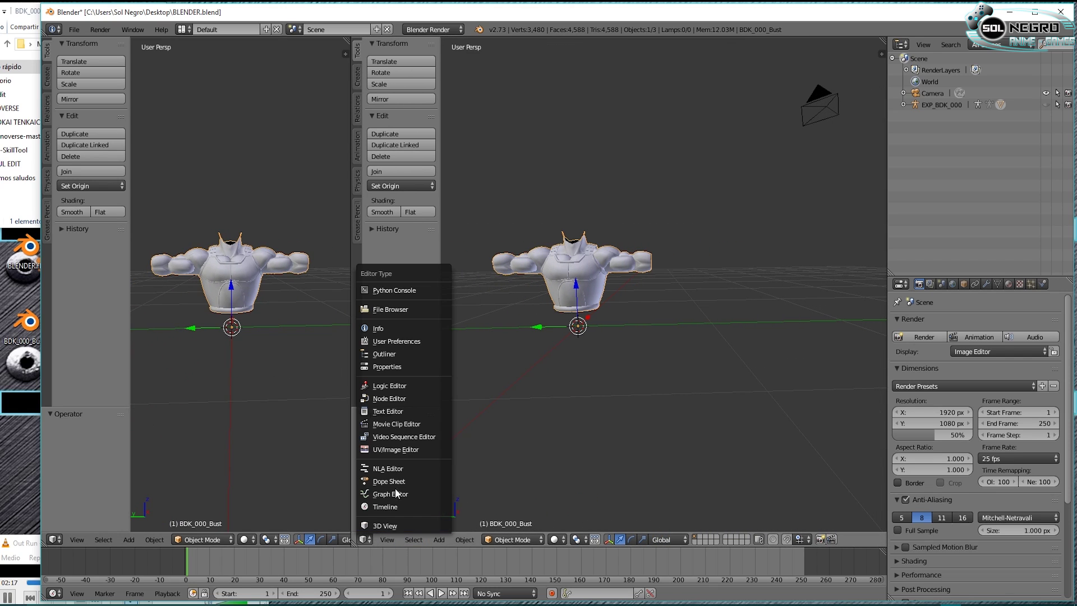
{"action": "left_click", "coordinate": [403, 449]}
{"action": "scroll", "coordinate": [611, 299], "scroll_direction": "up", "scroll_amount": 1}
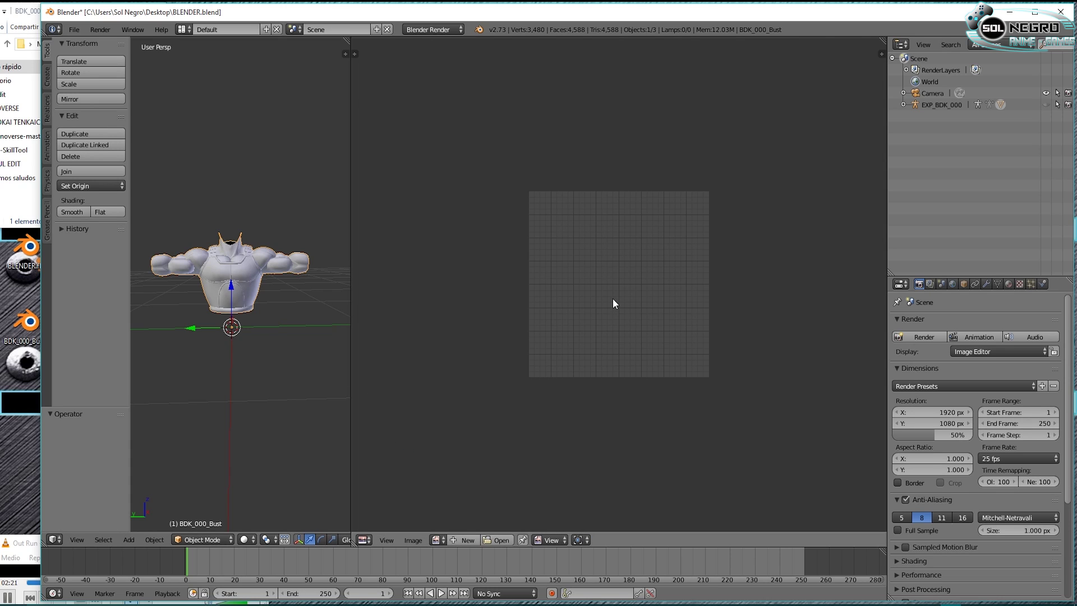
{"action": "scroll", "coordinate": [613, 298], "scroll_direction": "down", "scroll_amount": 2}
- Put the bust in Edit Mode and load Sin título-1.jpg as the UV guide image
{"action": "key", "text": "Tab"}
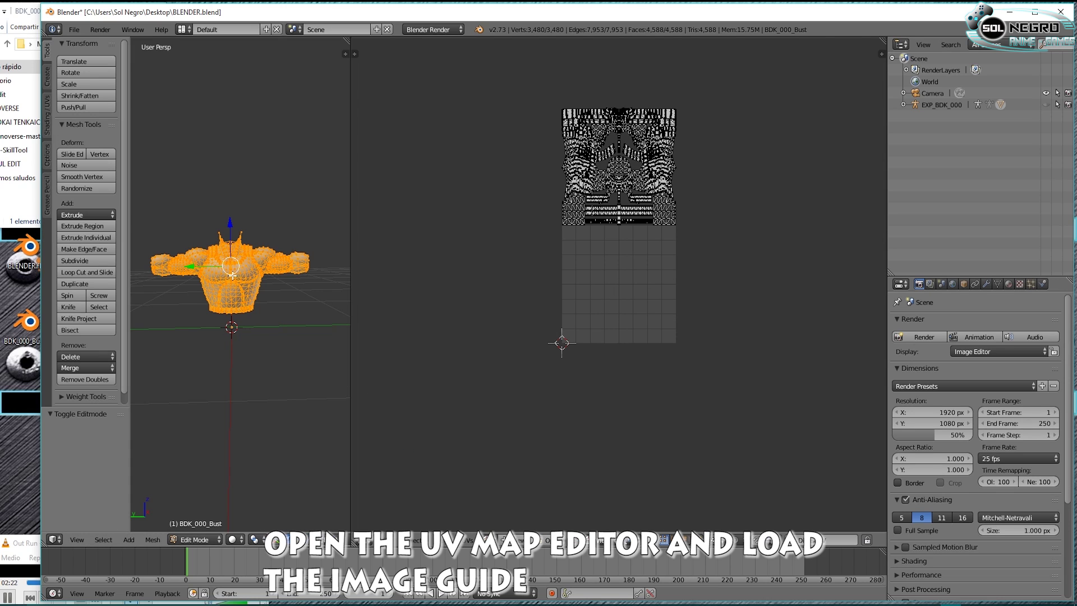
{"action": "left_click", "coordinate": [1006, 284]}
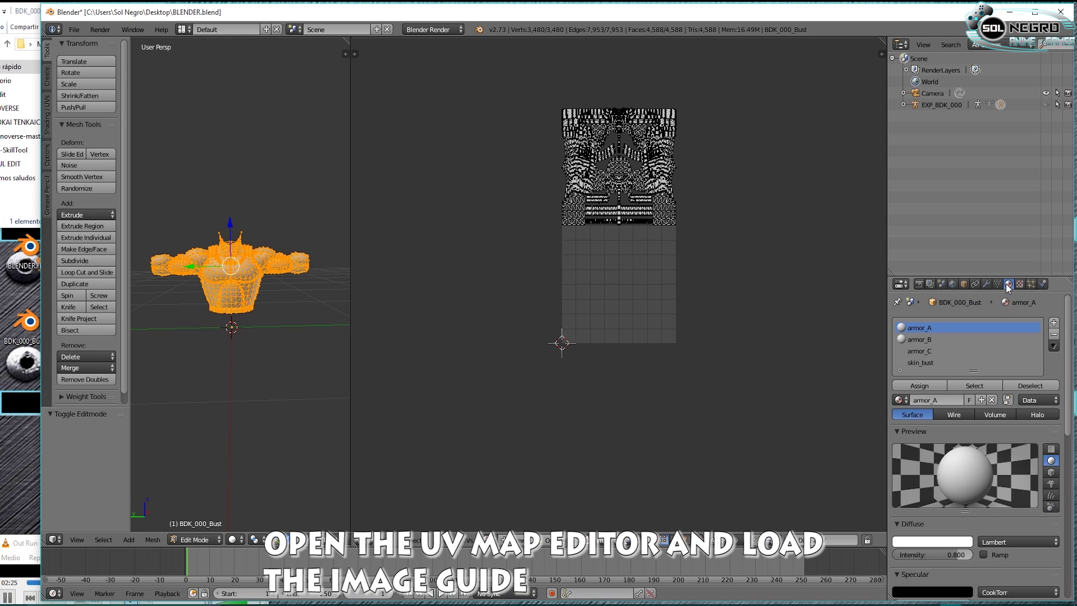
{"action": "left_click", "coordinate": [548, 546]}
{"action": "double_click", "coordinate": [235, 342]}
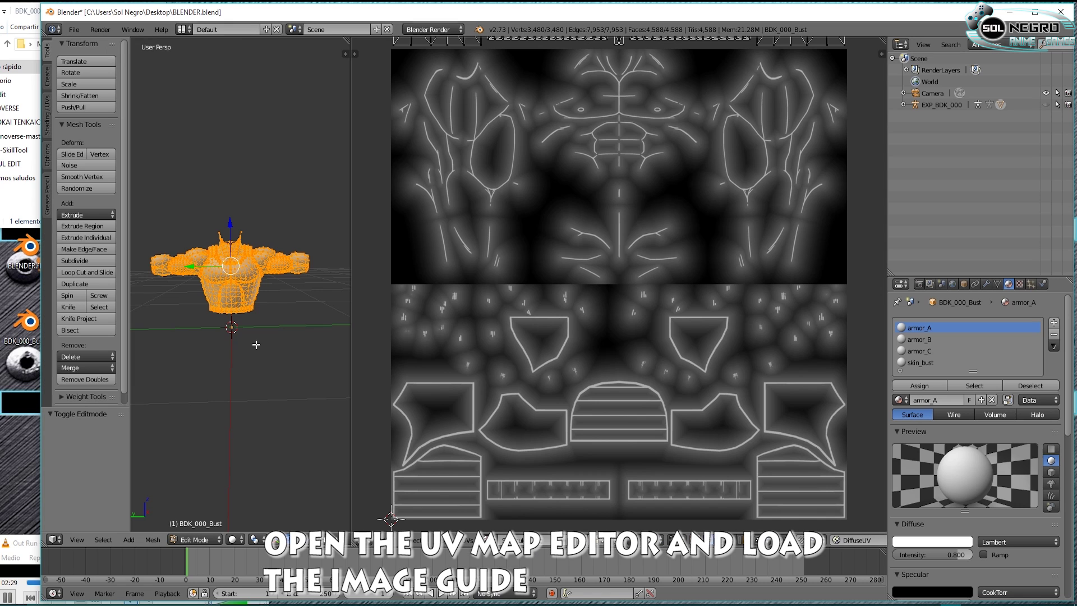
{"action": "scroll", "coordinate": [727, 352], "scroll_direction": "down", "scroll_amount": 1}
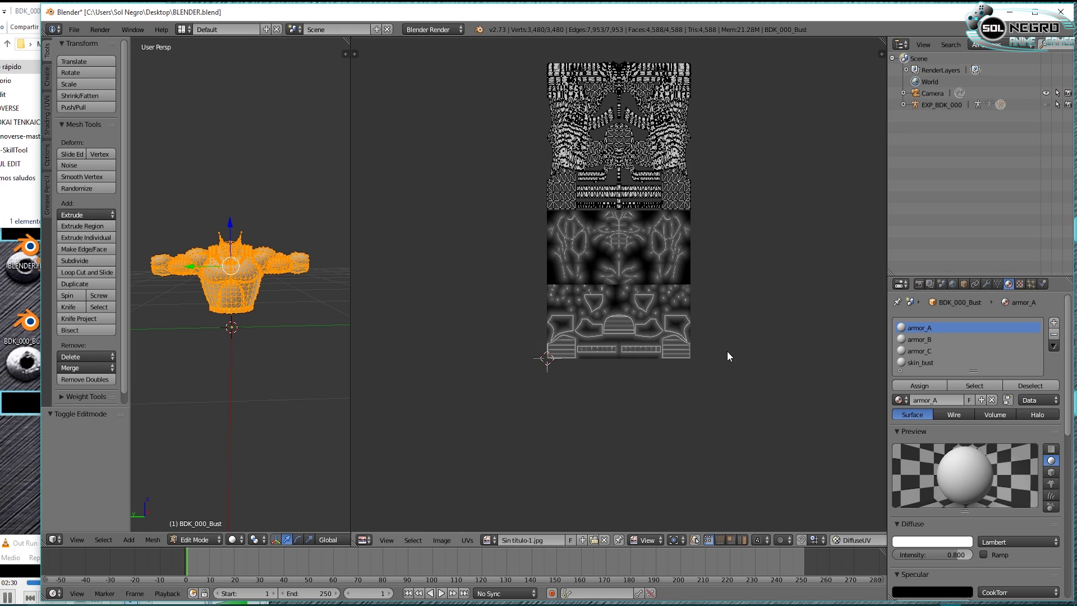
{"action": "scroll", "coordinate": [1012, 338], "scroll_direction": "down", "scroll_amount": 2}
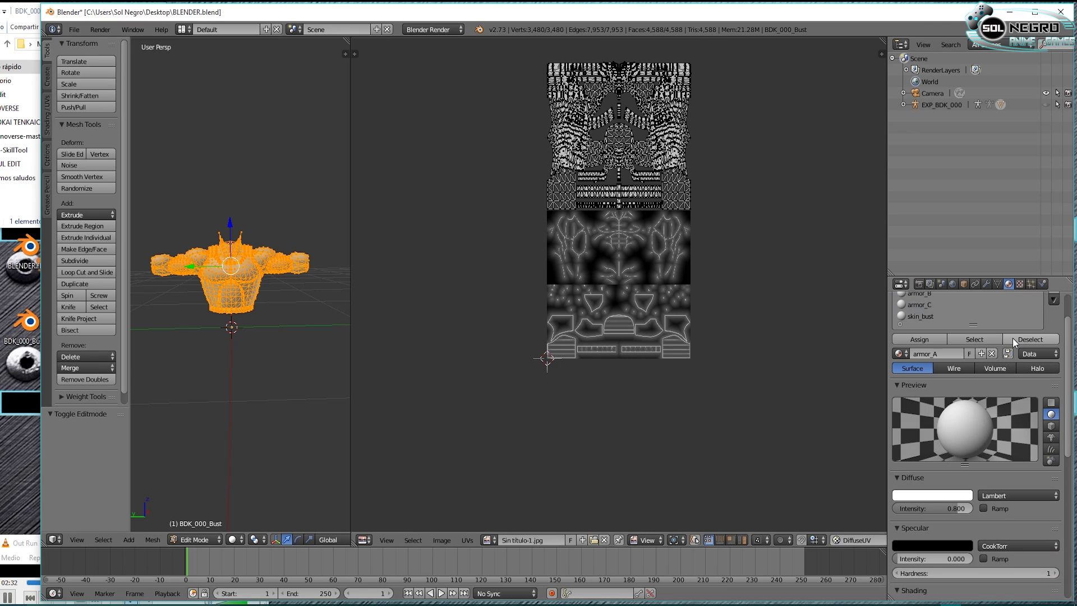
- Deselect the skin_bust faces and scale the armor UVs to half height vertically
{"action": "left_click", "coordinate": [1032, 341]}
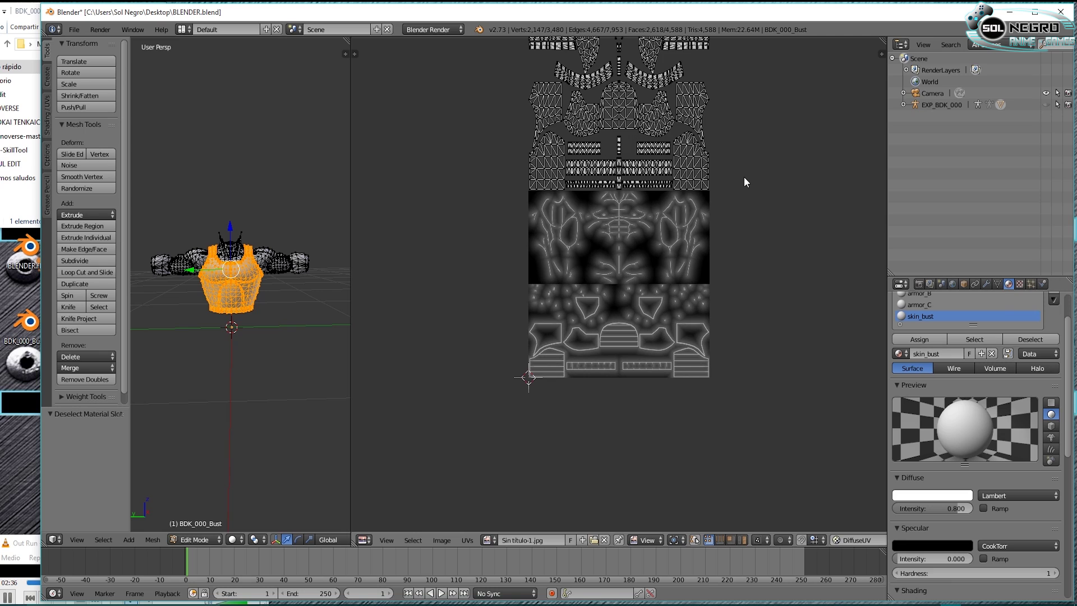
{"action": "scroll", "coordinate": [744, 177], "scroll_direction": "up", "scroll_amount": 1}
{"action": "middle_click_drag", "start_coordinate": [744, 176], "coordinate": [736, 299]}
{"action": "key", "text": "a"}
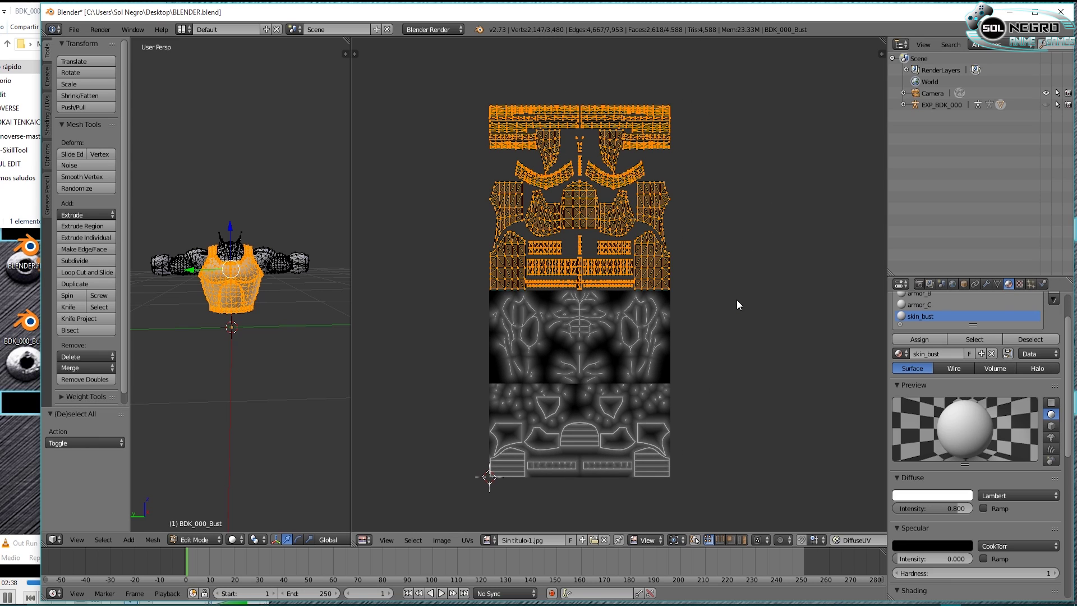
{"action": "key", "text": "s"}
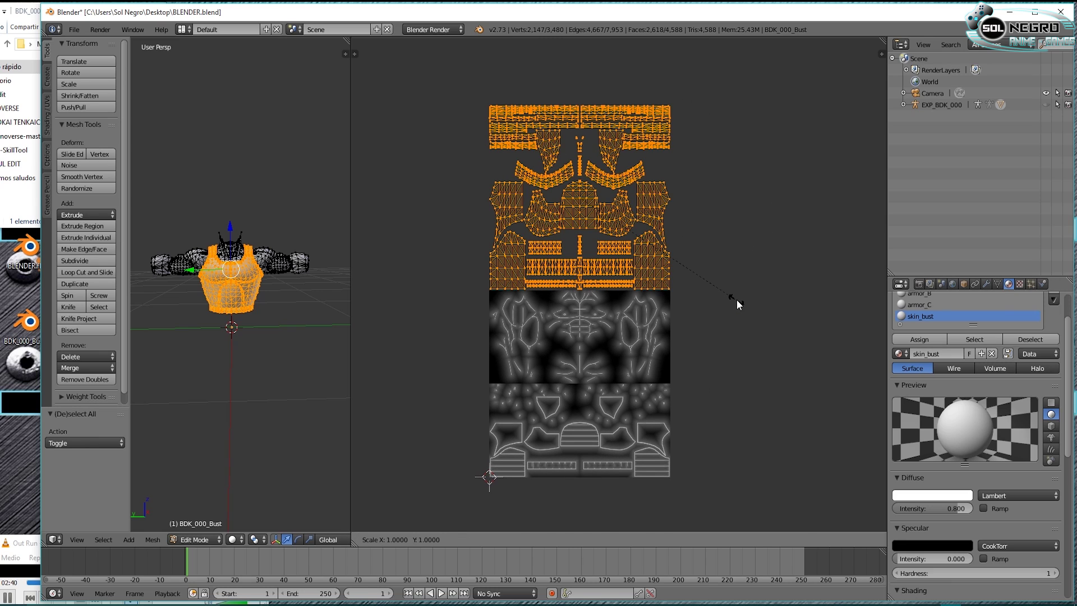
{"action": "key", "text": "y"}
{"action": "key", "text": "0"}
{"action": "key", "text": "BackSpace"}
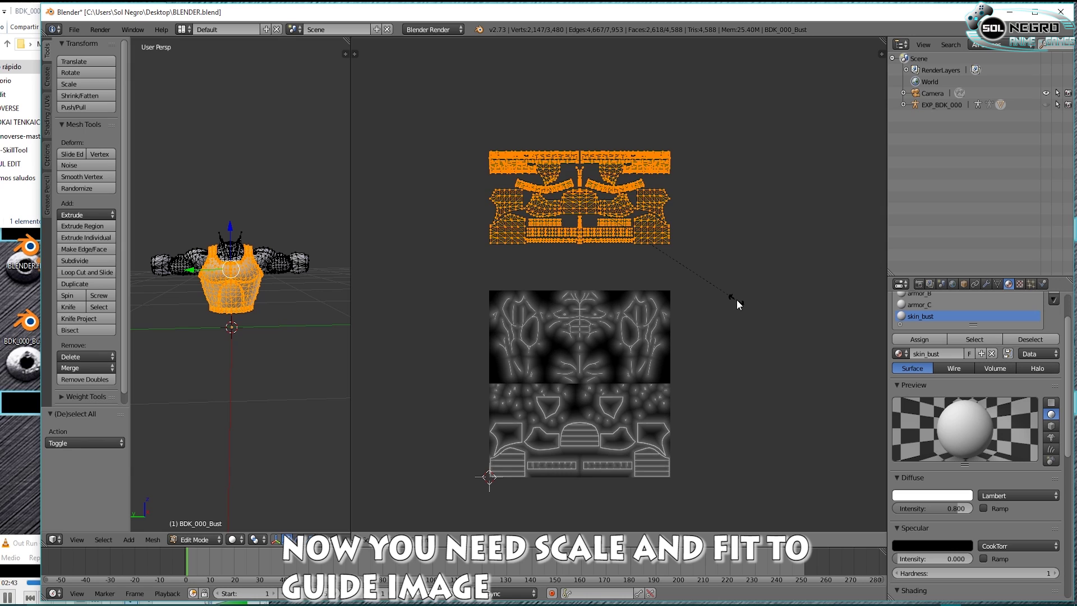
{"action": "key", "text": "Return"}
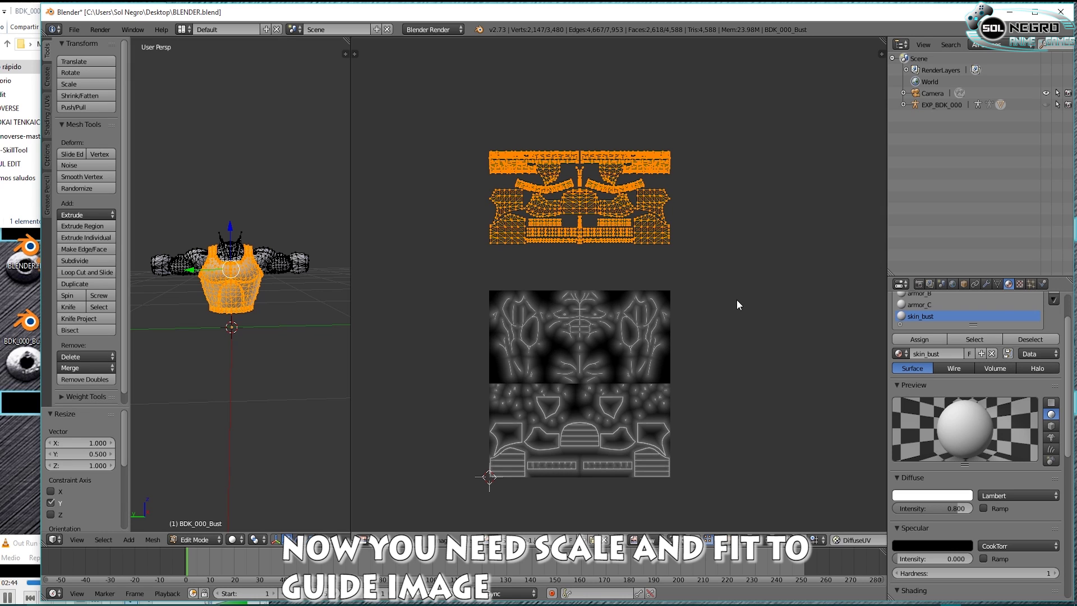
- Move the squashed armor UVs onto the guide's lower half, then select the whole mesh
{"action": "key", "text": "g"}
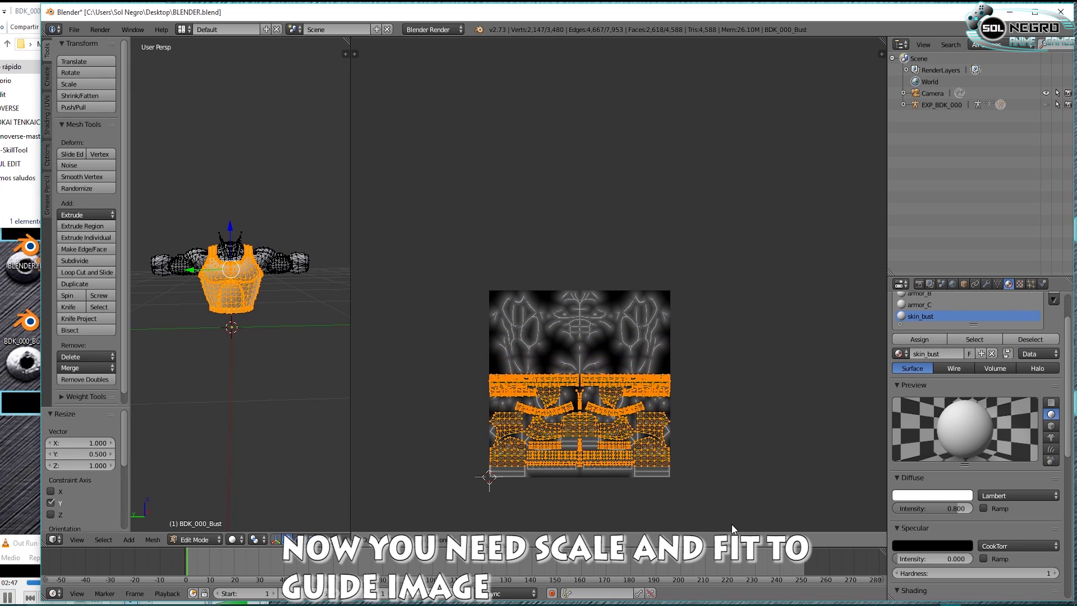
{"action": "left_click", "coordinate": [733, 40]}
{"action": "scroll", "coordinate": [690, 333], "scroll_direction": "up", "scroll_amount": 4}
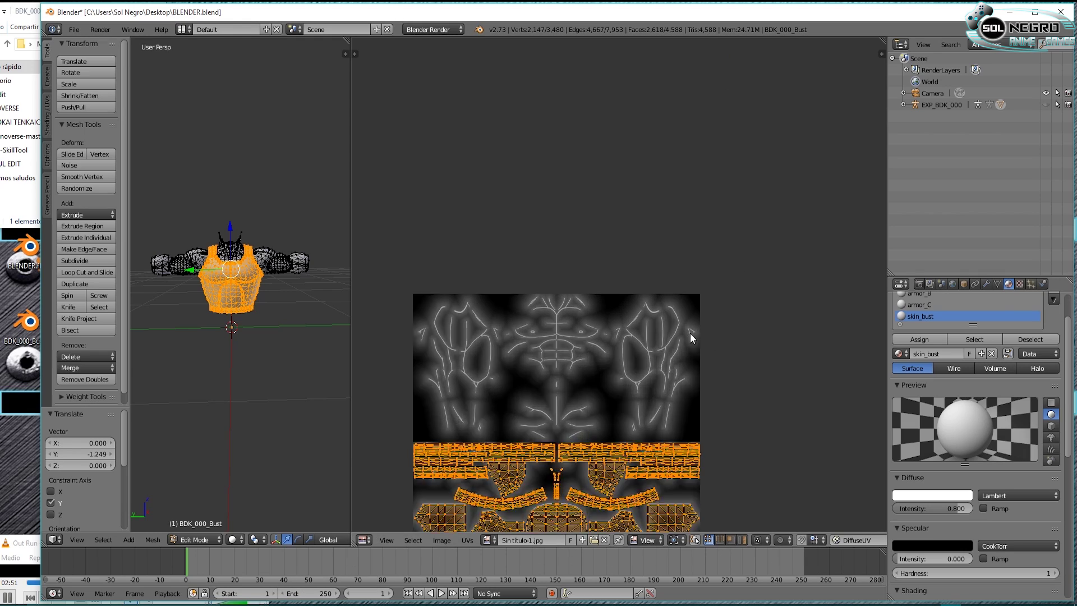
{"action": "mouse_move", "coordinate": [690, 333]}
{"action": "middle_mouse_down"}
{"action": "mouse_move", "coordinate": [818, 126]}
{"action": "mouse_move", "coordinate": [804, 55]}
{"action": "middle_mouse_up"}
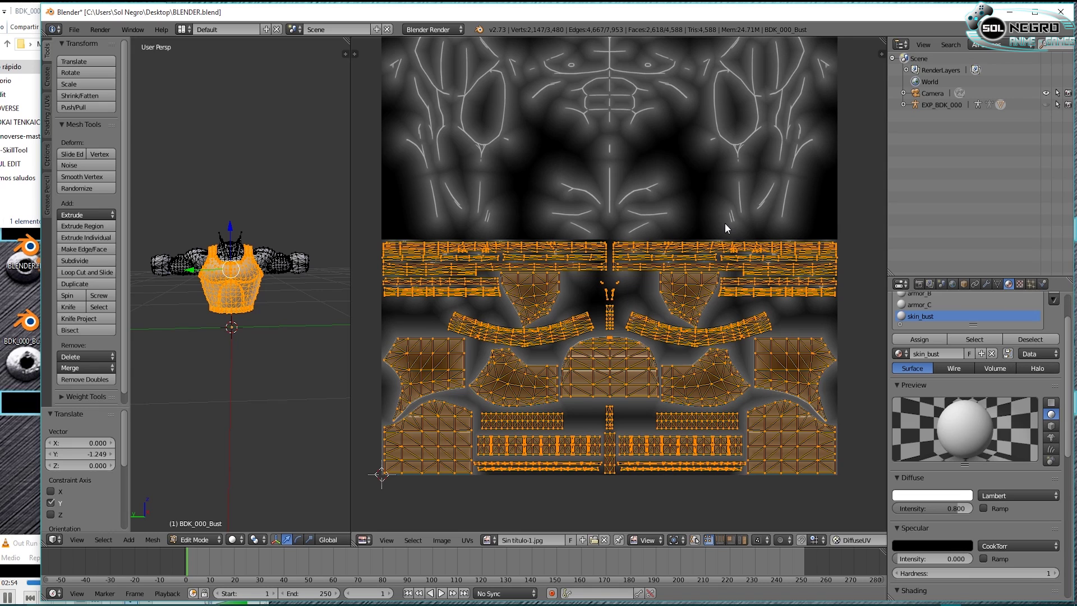
{"action": "key", "text": "g"}
{"action": "key", "text": "y"}
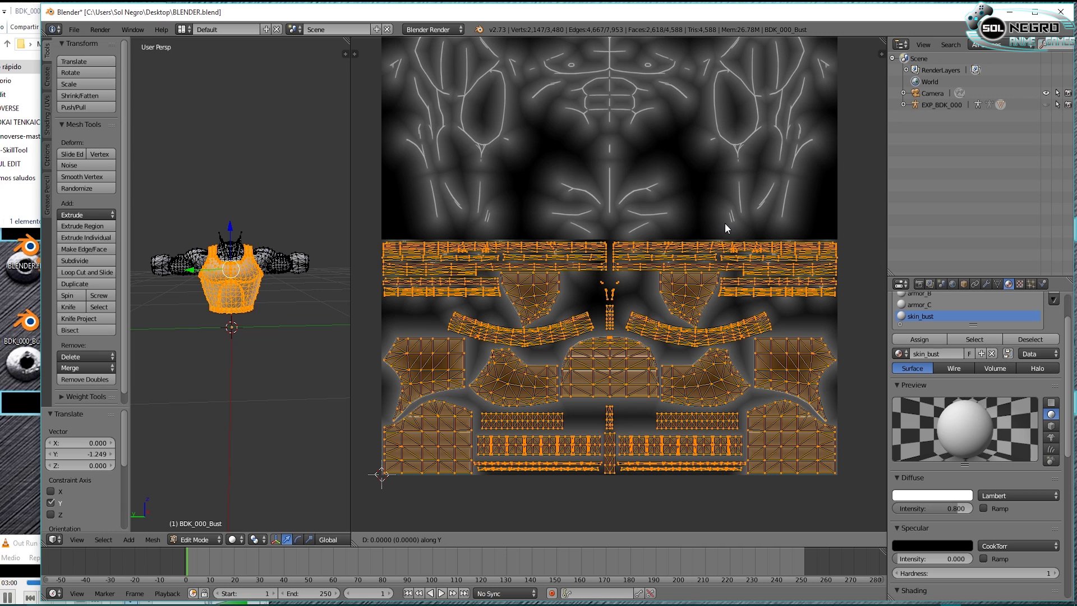
{"action": "left_click", "coordinate": [725, 223]}
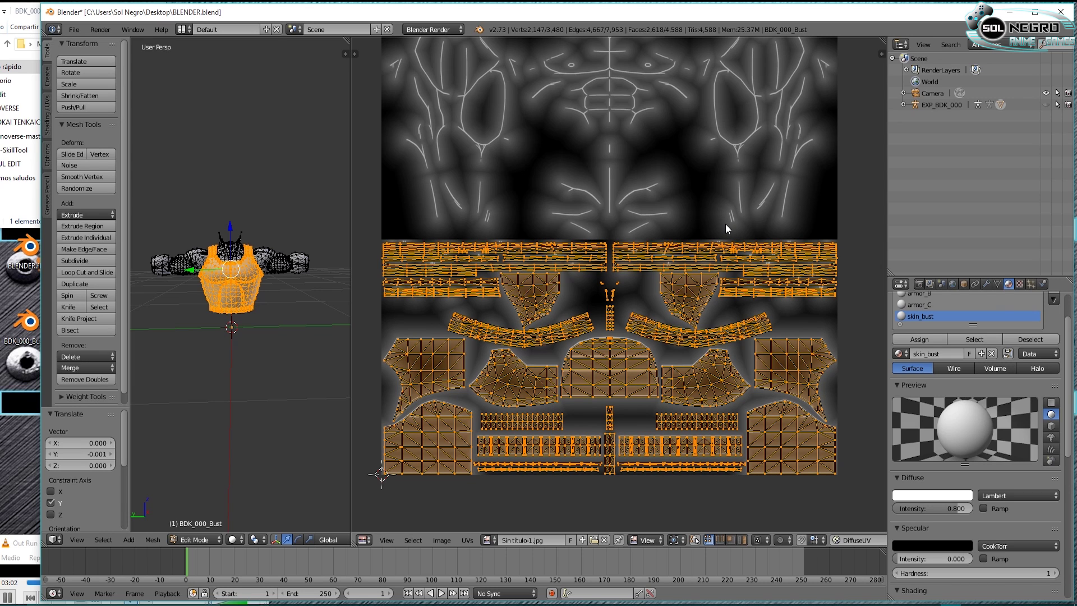
{"action": "scroll", "coordinate": [726, 224], "scroll_direction": "down", "scroll_amount": 3}
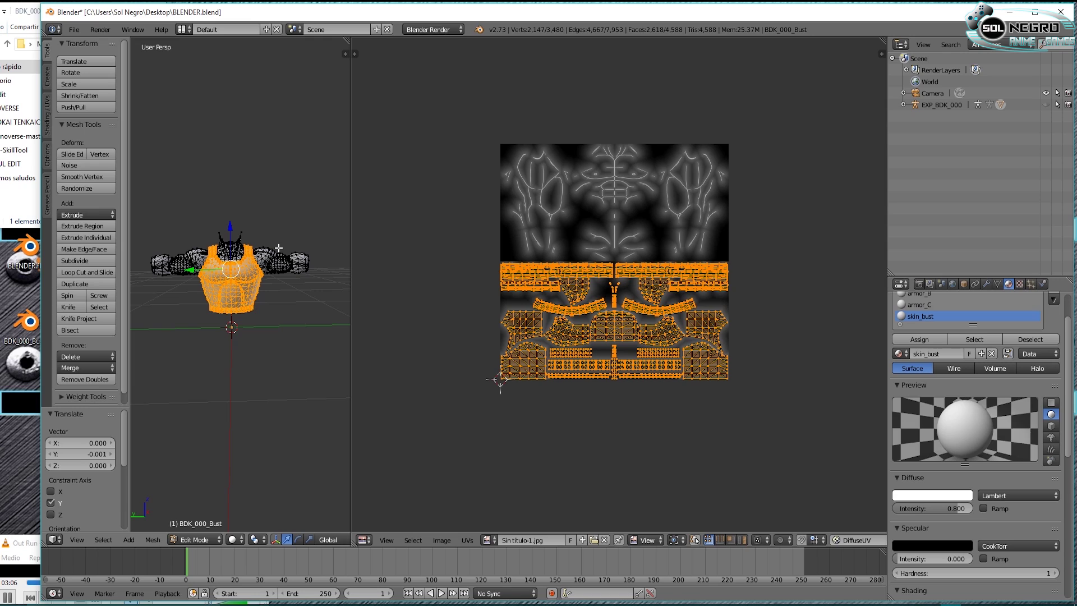
{"action": "key", "text": "a"}
{"action": "key", "text": "a"}
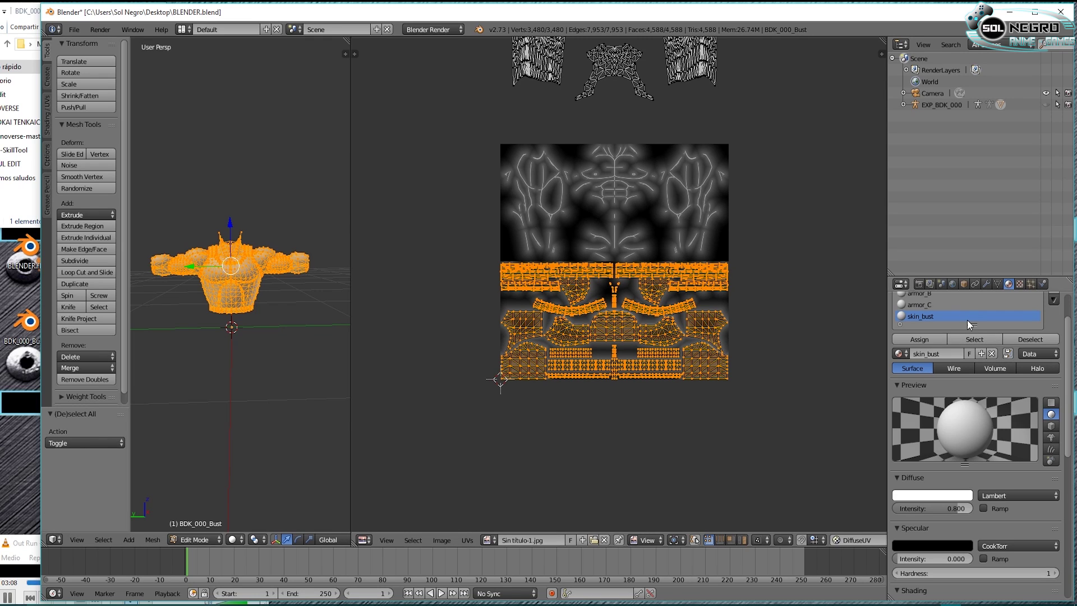
- Select the skin_bust faces and scale their UV islands to half height (S 0.5)
{"action": "key", "text": "a"}
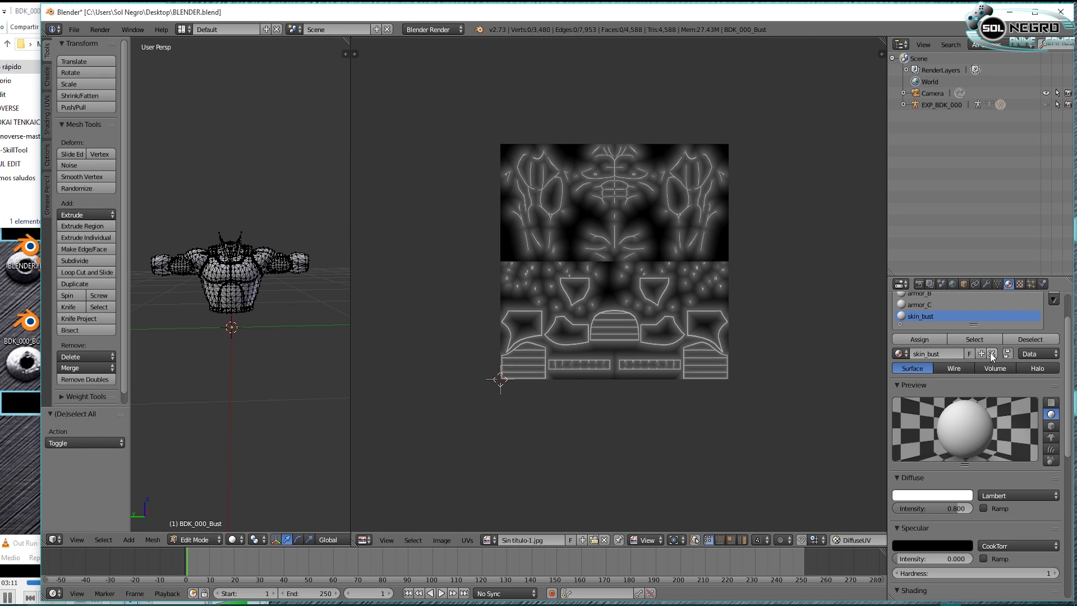
{"action": "left_click", "coordinate": [975, 339]}
{"action": "mouse_move", "coordinate": [765, 198]}
{"action": "middle_mouse_down"}
{"action": "mouse_move", "coordinate": [805, 225]}
{"action": "mouse_move", "coordinate": [755, 333]}
{"action": "middle_mouse_up"}
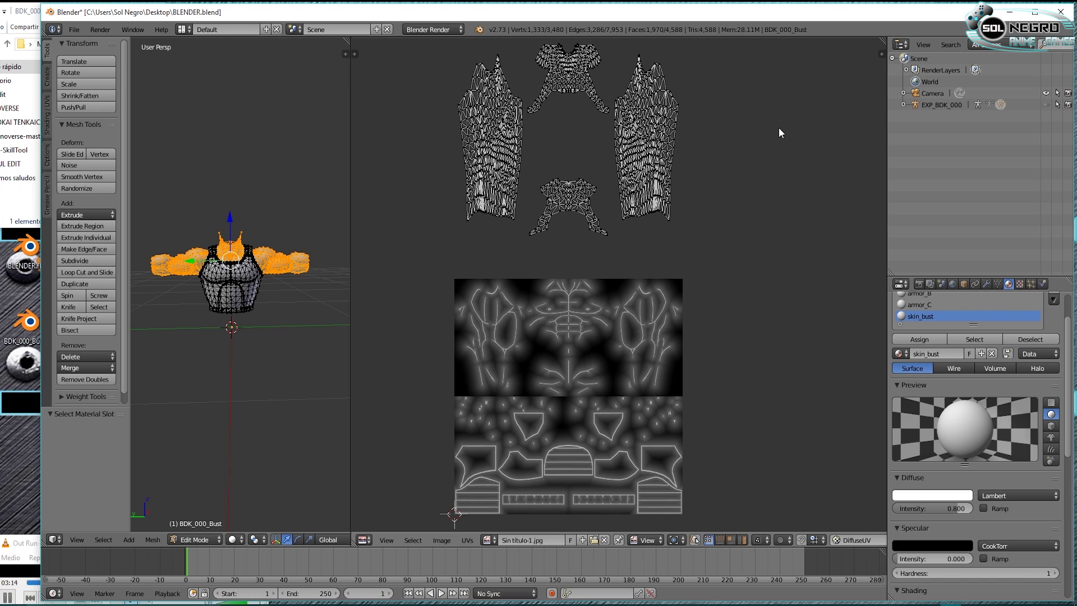
{"action": "key", "text": "a"}
{"action": "type", "text": "s"}
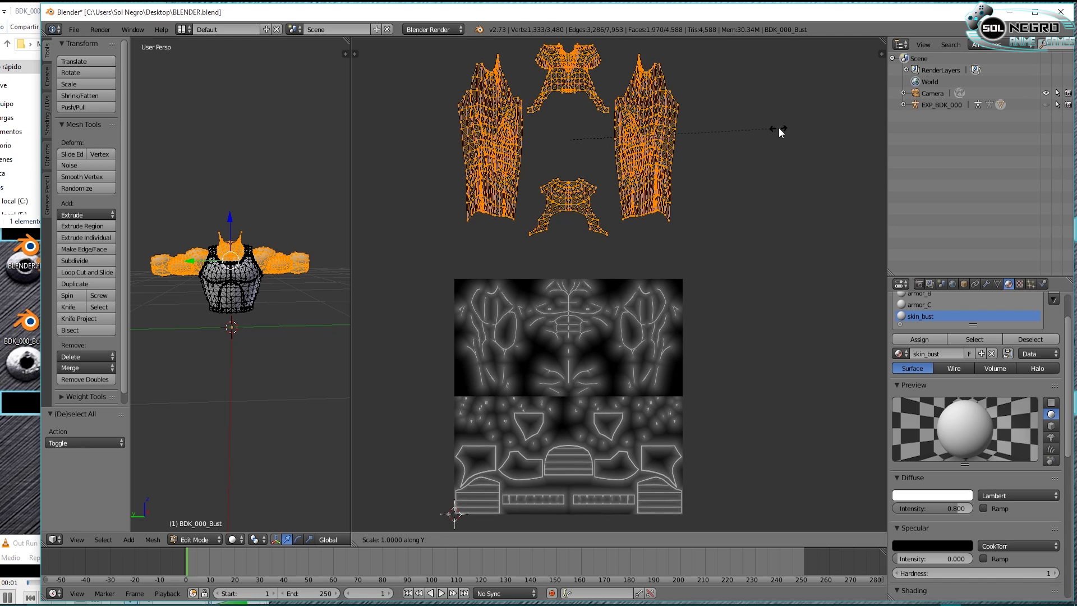
{"action": "type", "text": "0.5"}
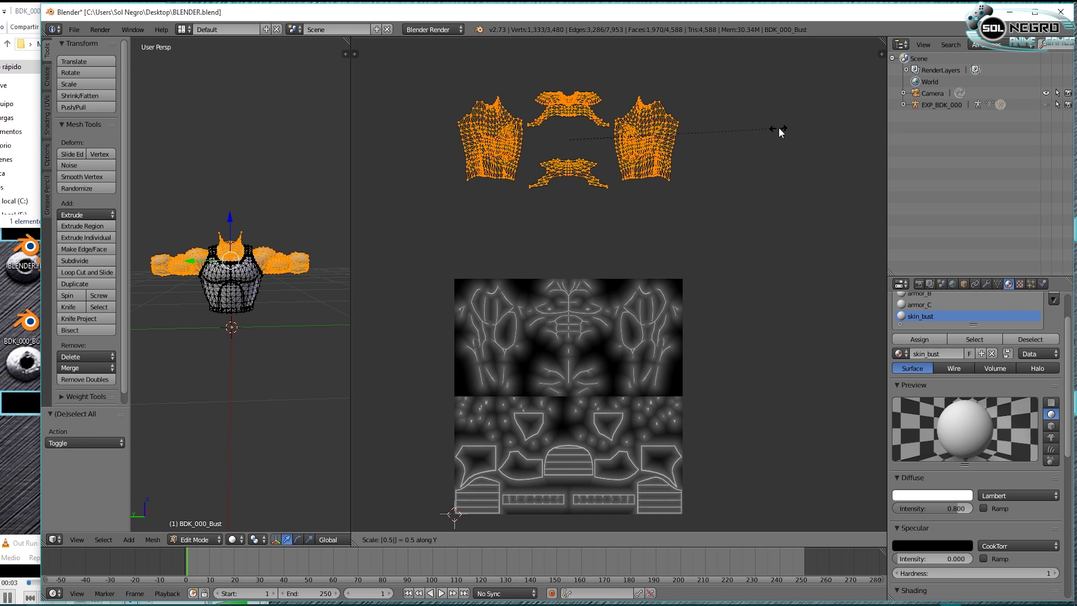
{"action": "key", "text": "Return"}
- Move the halved skin islands vertically onto the texture's upper half, then fine-tune their position
{"action": "key", "text": "g"}
{"action": "key", "text": "y"}
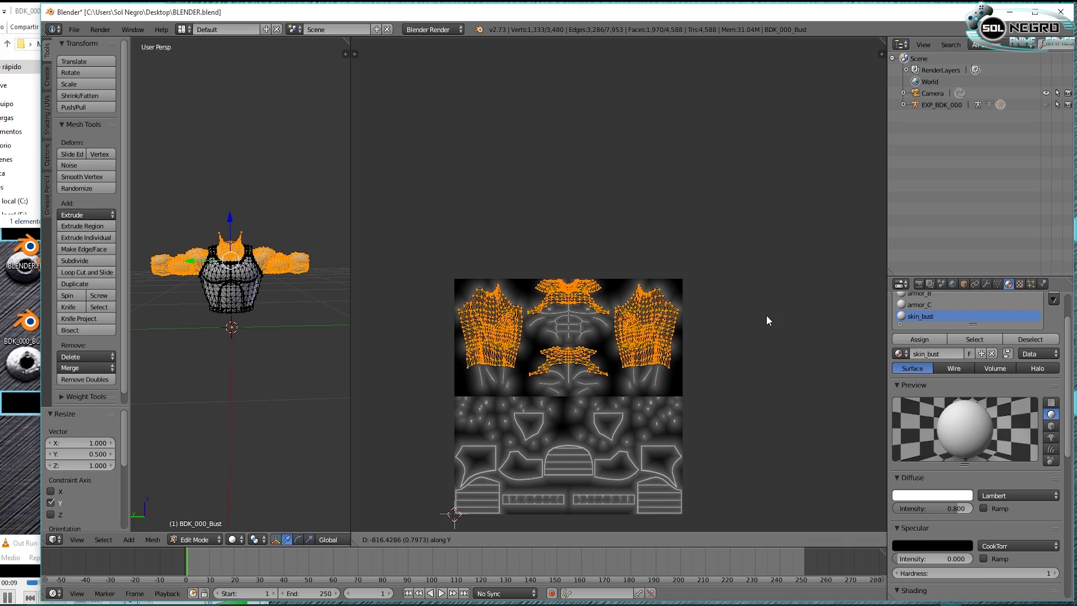
{"action": "left_click", "coordinate": [714, 324]}
{"action": "scroll", "coordinate": [662, 325], "scroll_direction": "up", "scroll_amount": 3}
{"action": "mouse_move", "coordinate": [601, 327]}
{"action": "middle_mouse_down"}
{"action": "mouse_move", "coordinate": [659, 261]}
{"action": "mouse_move", "coordinate": [700, 241]}
{"action": "middle_mouse_up"}
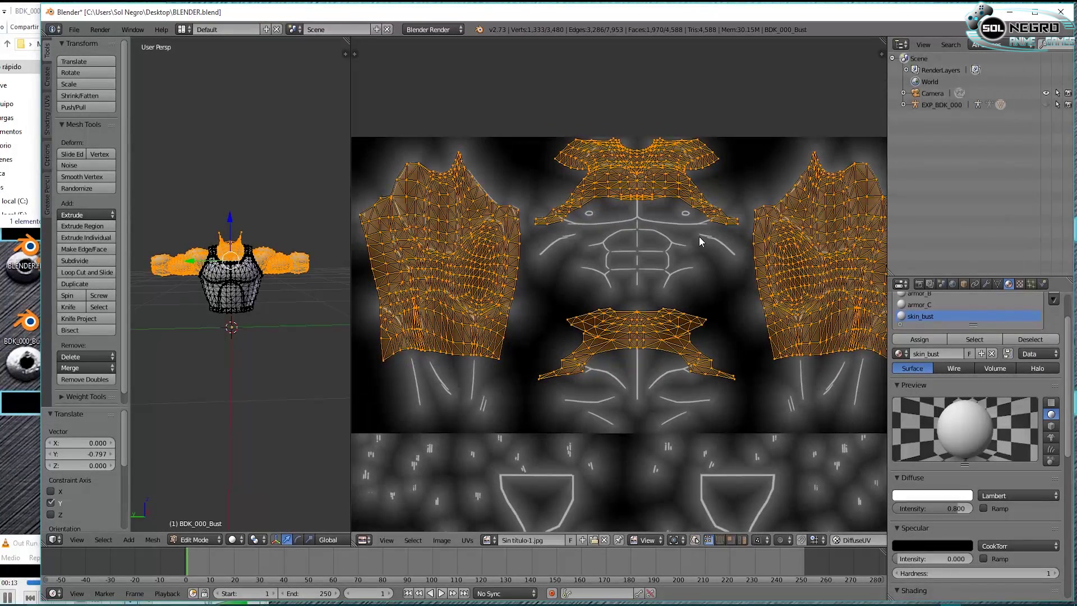
{"action": "key", "text": "g"}
{"action": "key", "text": "y"}
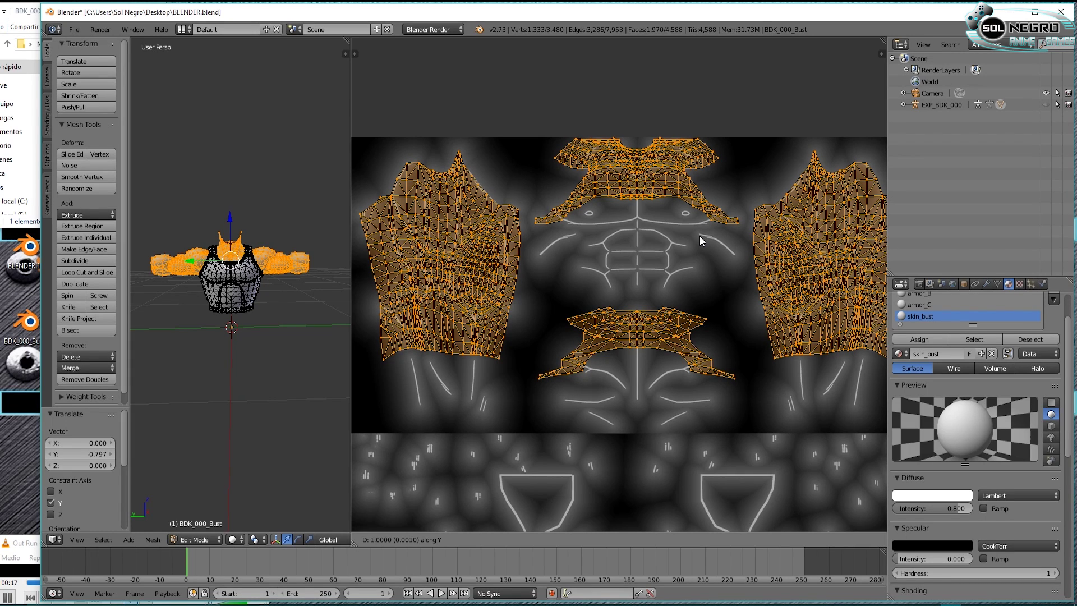
{"action": "left_click", "coordinate": [699, 236]}
{"action": "scroll", "coordinate": [701, 271], "scroll_direction": "down", "scroll_amount": 1}
{"action": "scroll", "coordinate": [701, 270], "scroll_direction": "down", "scroll_amount": 2}
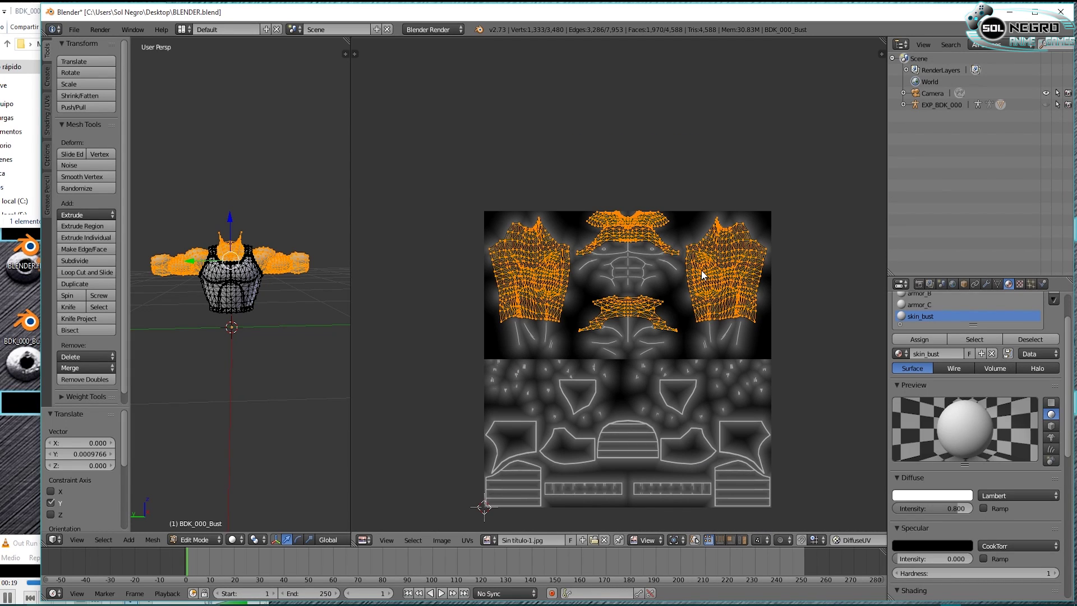
- Select only the armor faces by deselecting the skin_bust material, and zoom onto their islands
{"action": "key", "text": "a"}
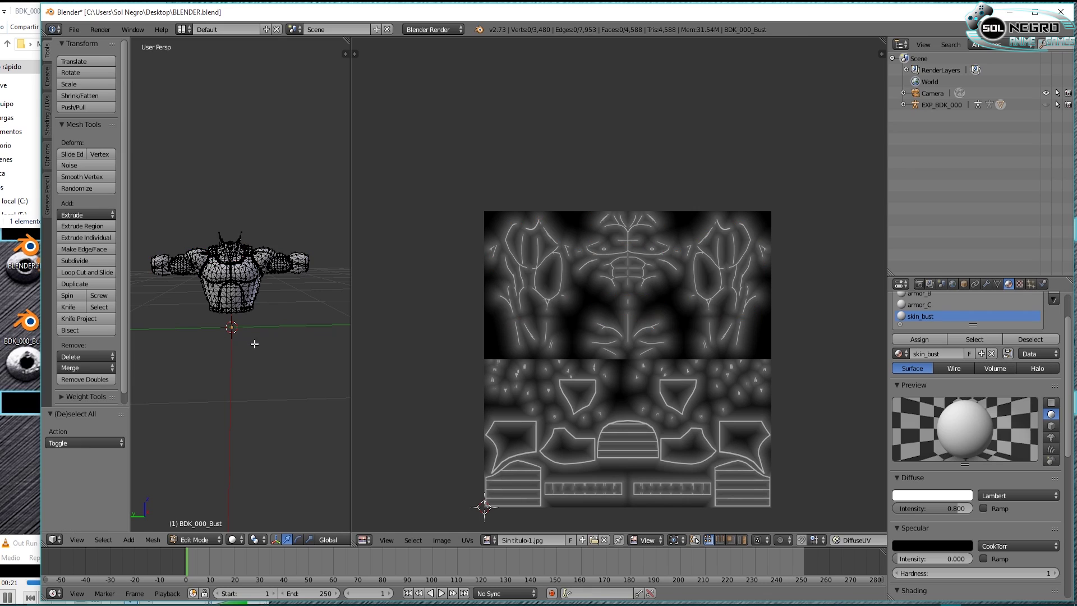
{"action": "key", "text": "a"}
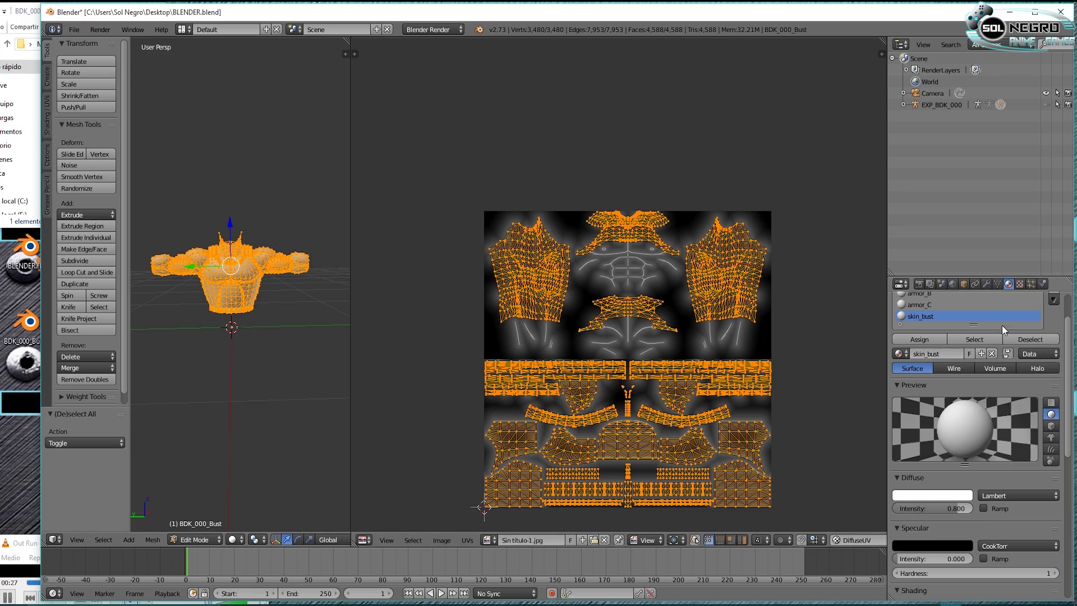
{"action": "left_click", "coordinate": [1031, 339]}
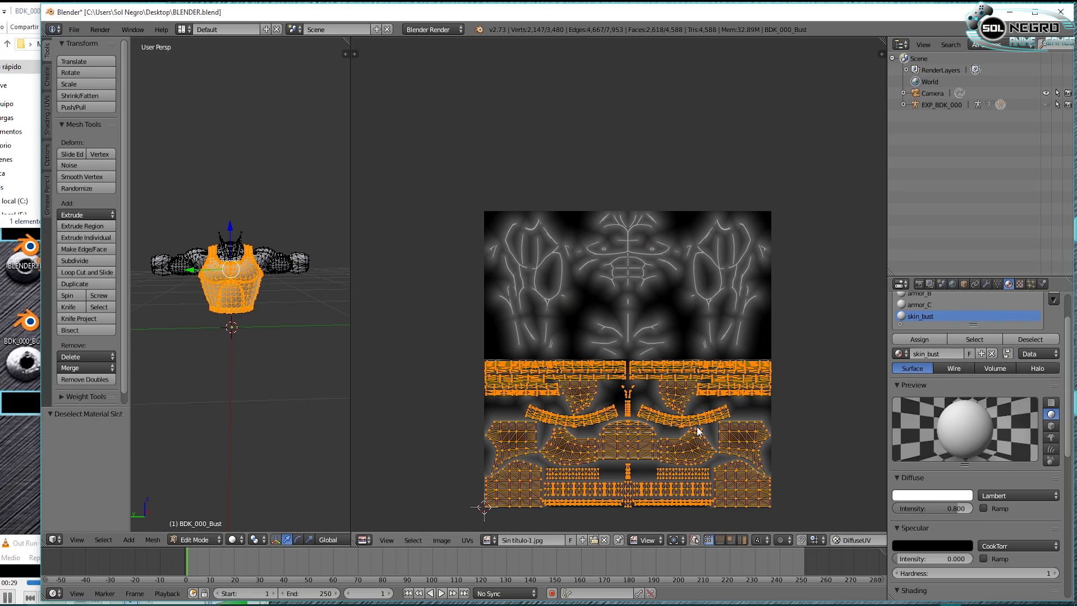
{"action": "scroll", "coordinate": [709, 421], "scroll_direction": "up", "scroll_amount": 2}
{"action": "middle_click_drag", "start_coordinate": [709, 420], "coordinate": [729, 163]}
{"action": "scroll", "coordinate": [760, 224], "scroll_direction": "up", "scroll_amount": 2}
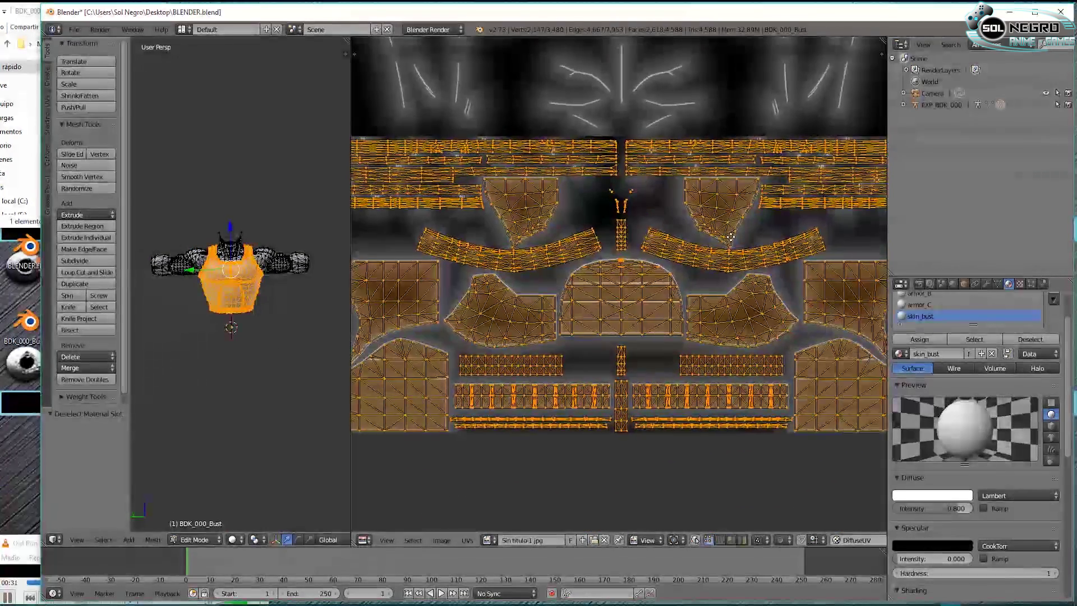
- Nudge the armor UV islands up 0.002 vertically, then reselect the whole mesh
{"action": "key", "text": "g"}
{"action": "key", "text": "y"}
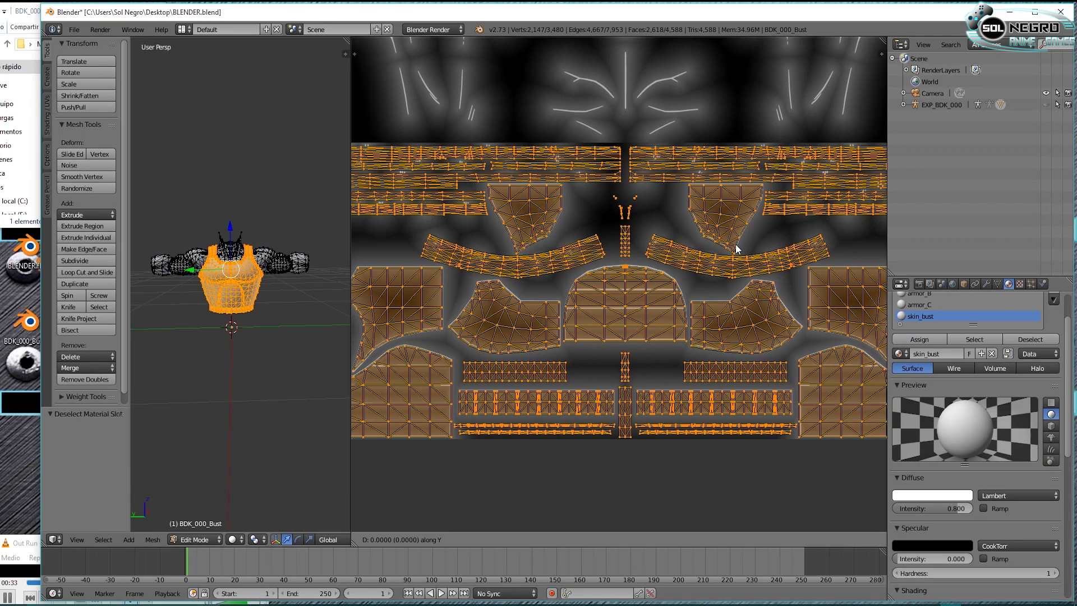
{"action": "key", "text": "2"}
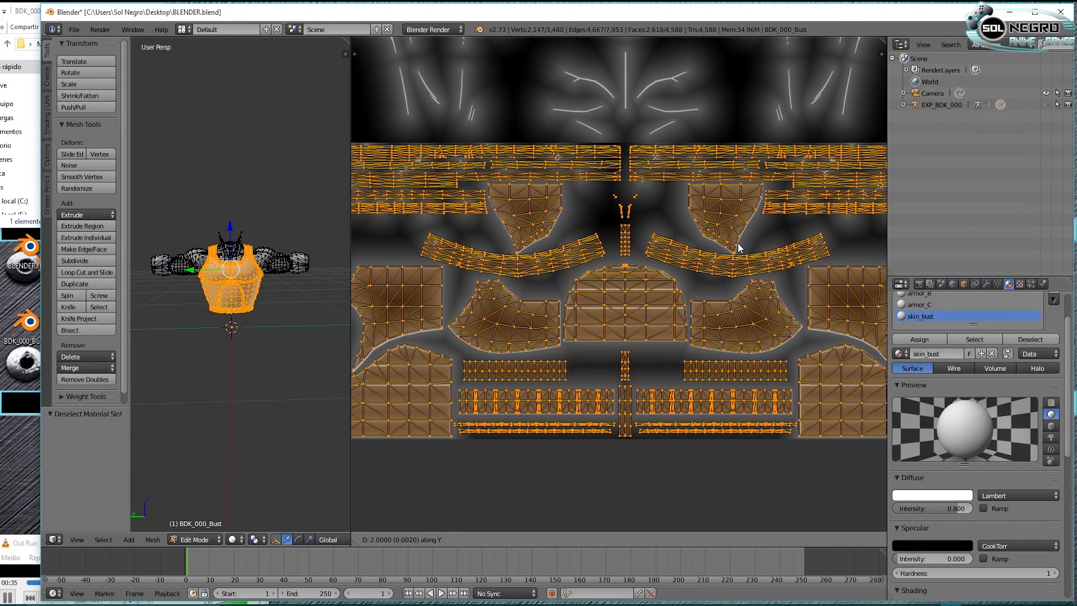
{"action": "key", "text": "Return"}
{"action": "scroll", "coordinate": [667, 251], "scroll_direction": "down", "scroll_amount": 4}
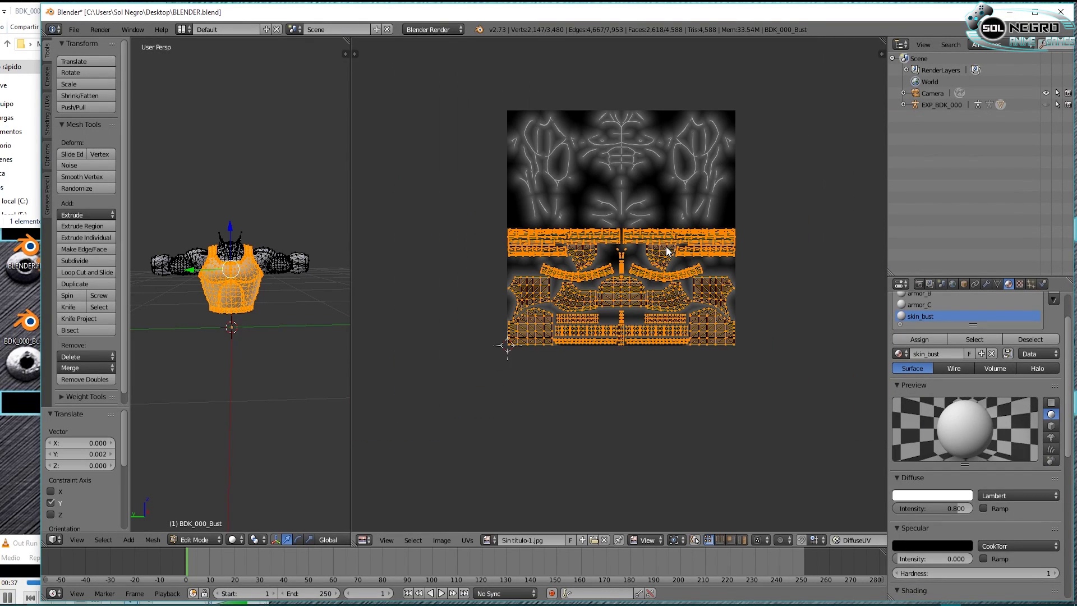
{"action": "key", "text": "a"}
{"action": "key", "text": "a"}
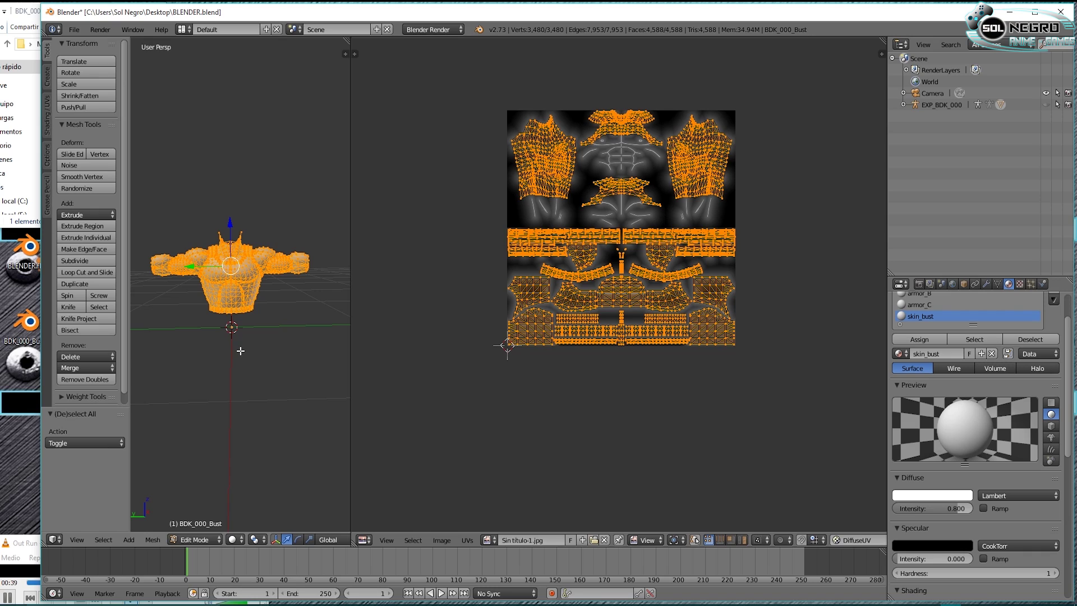
- Export the bust to the Desktop as BLENDER.fbx with X Forward, then minimise Blender
{"action": "left_click", "coordinate": [71, 29]}
{"action": "mouse_move", "coordinate": [90, 238]}
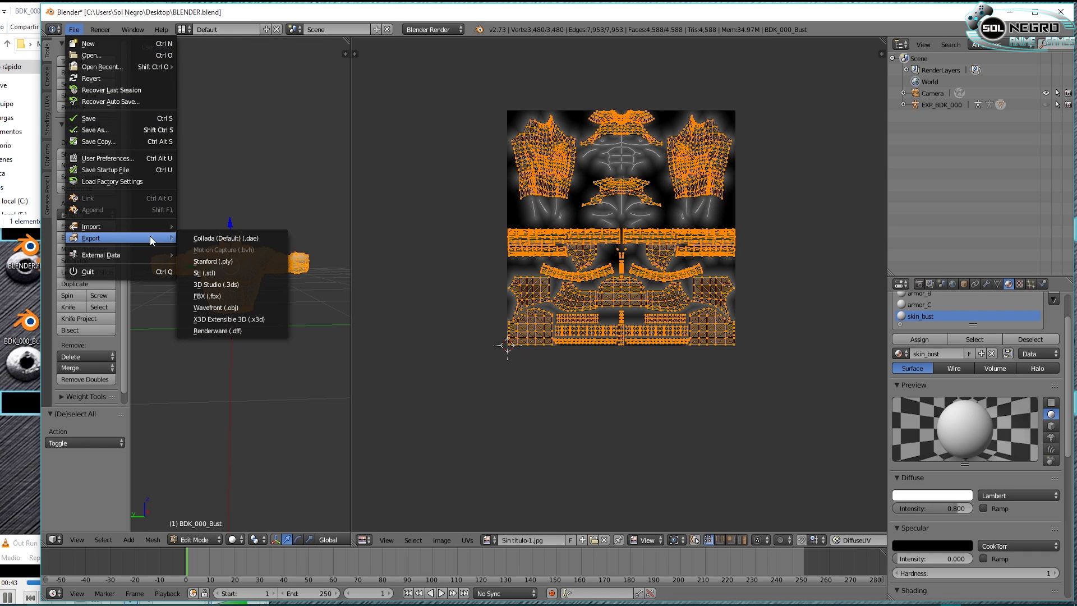
{"action": "left_click", "coordinate": [235, 296]}
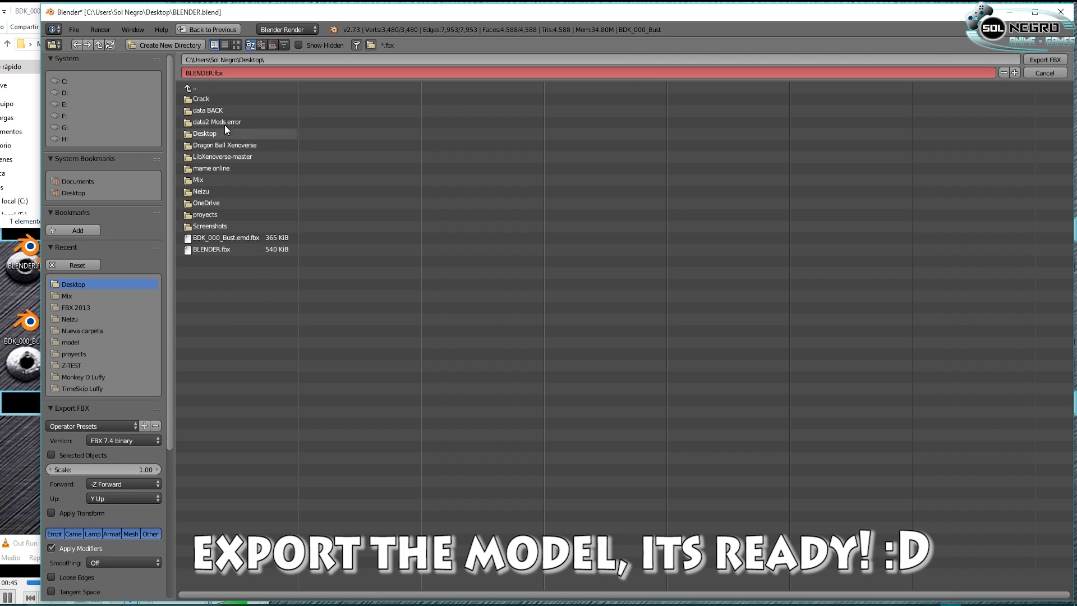
{"action": "left_click", "coordinate": [118, 484]}
{"action": "left_click", "coordinate": [98, 427]}
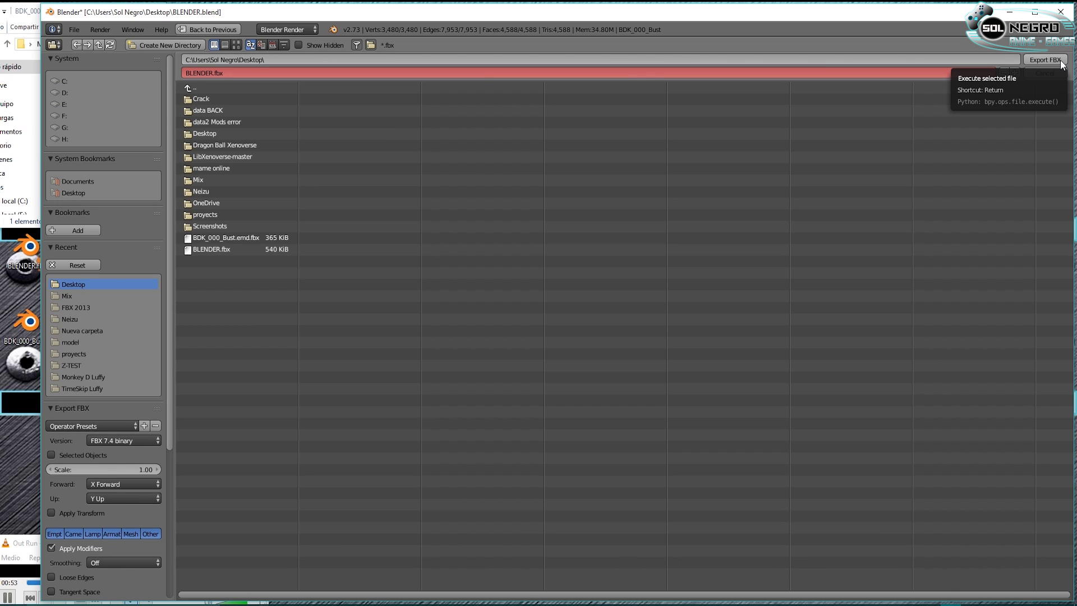
{"action": "left_click", "coordinate": [1060, 59]}
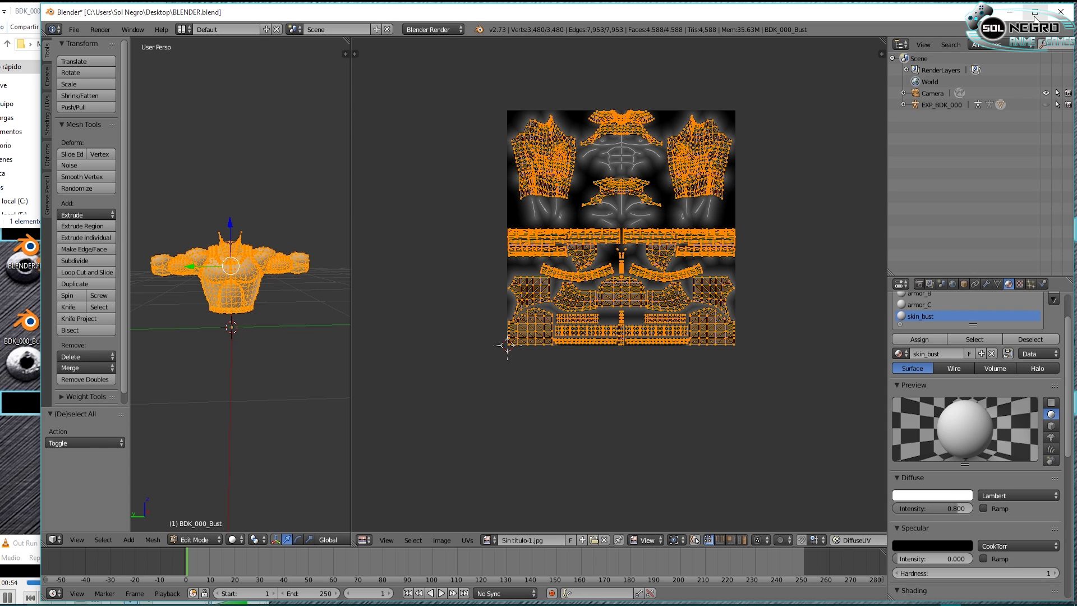
{"action": "left_click", "coordinate": [1008, 14]}
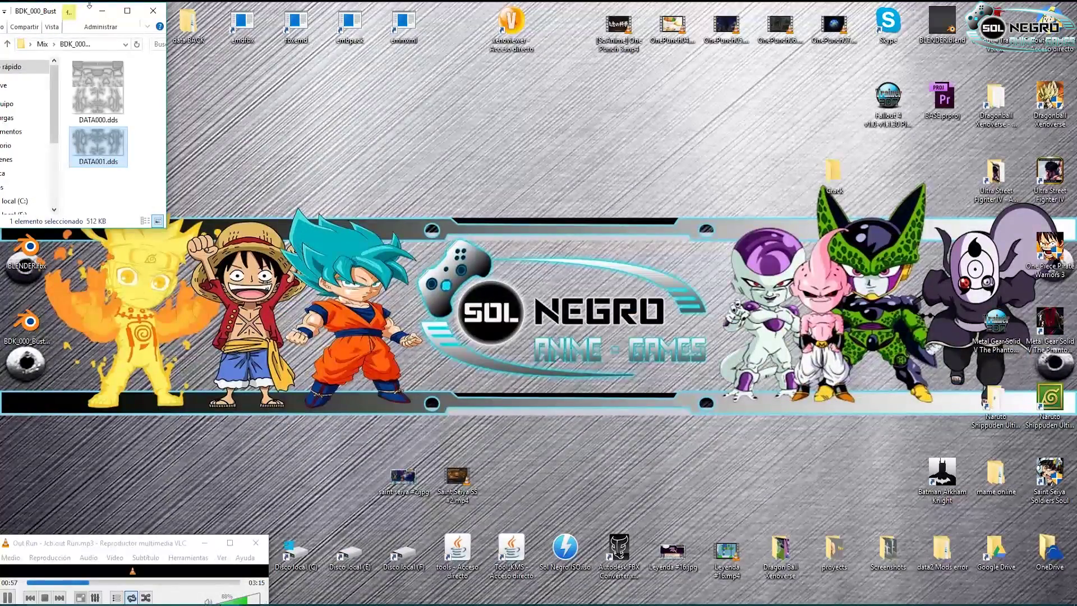
- Convert BLENDER.fbx to EMD by dropping it onto the fbxemd converter
{"action": "left_click_drag", "start_coordinate": [90, 6], "coordinate": [187, 71]}
{"action": "key", "text": "alt+Up"}
{"action": "left_click_drag", "start_coordinate": [27, 253], "coordinate": [302, 23]}
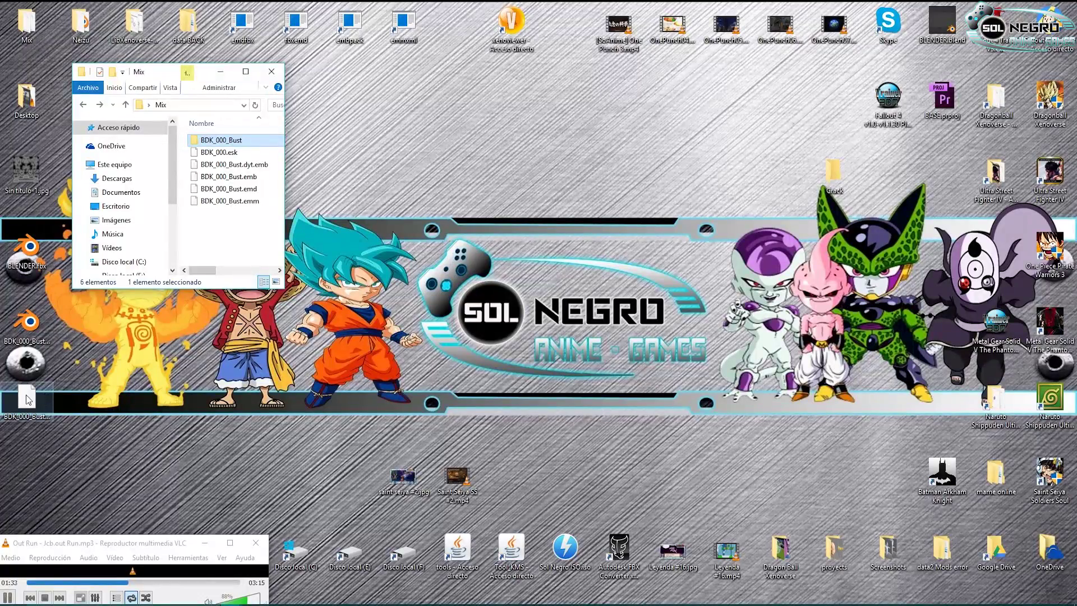
- Replace the old BDK_000_Bust.emd in Mix with the converted file and launch Xenoviewer
{"action": "left_click_drag", "start_coordinate": [26, 399], "coordinate": [224, 219]}
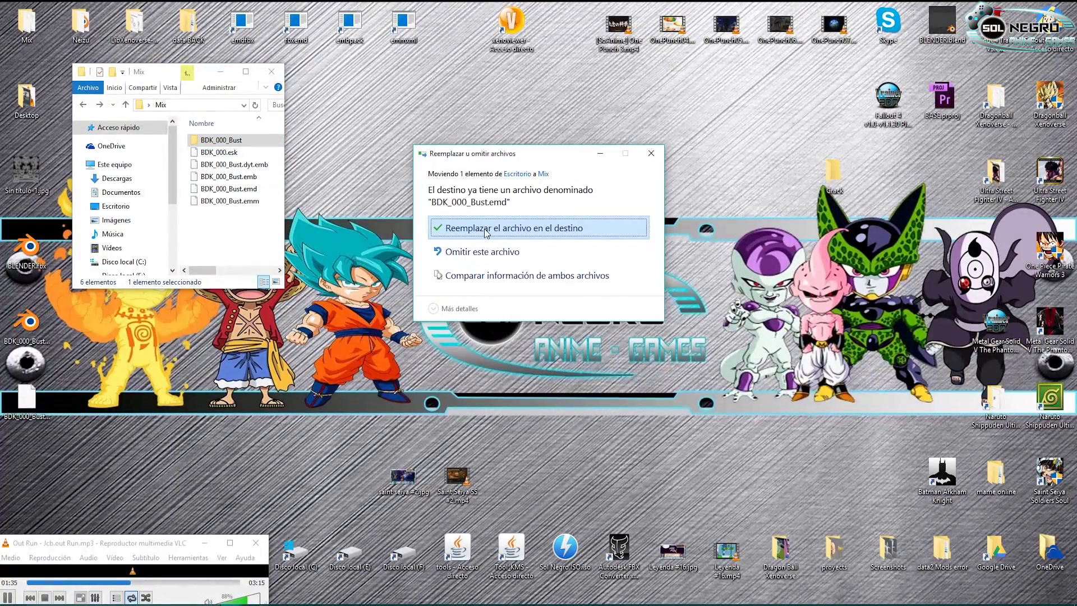
{"action": "left_click", "coordinate": [486, 233]}
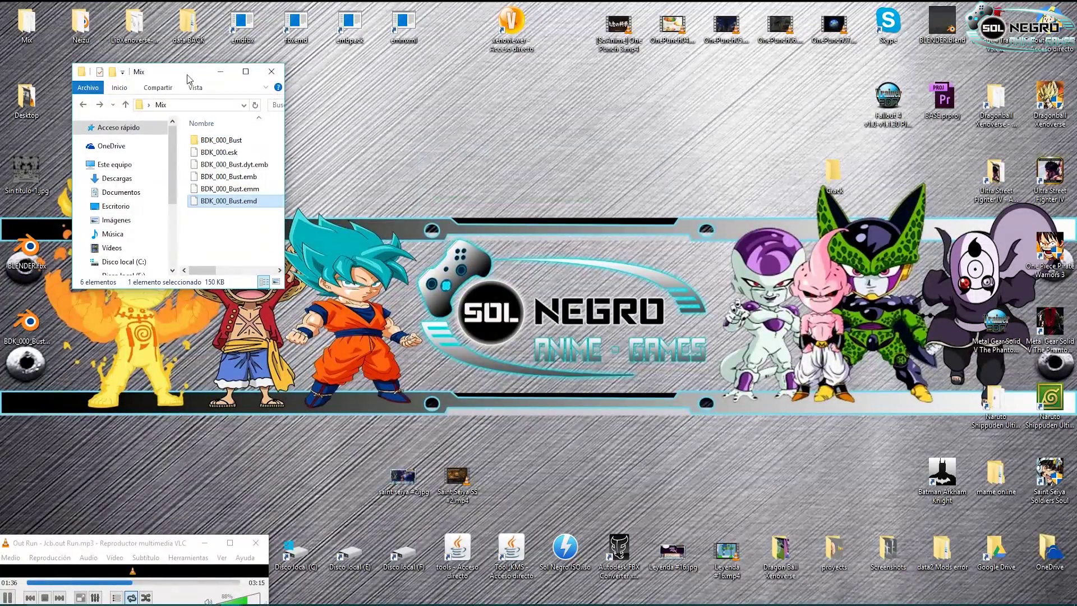
{"action": "left_click_drag", "start_coordinate": [188, 79], "coordinate": [111, 77]}
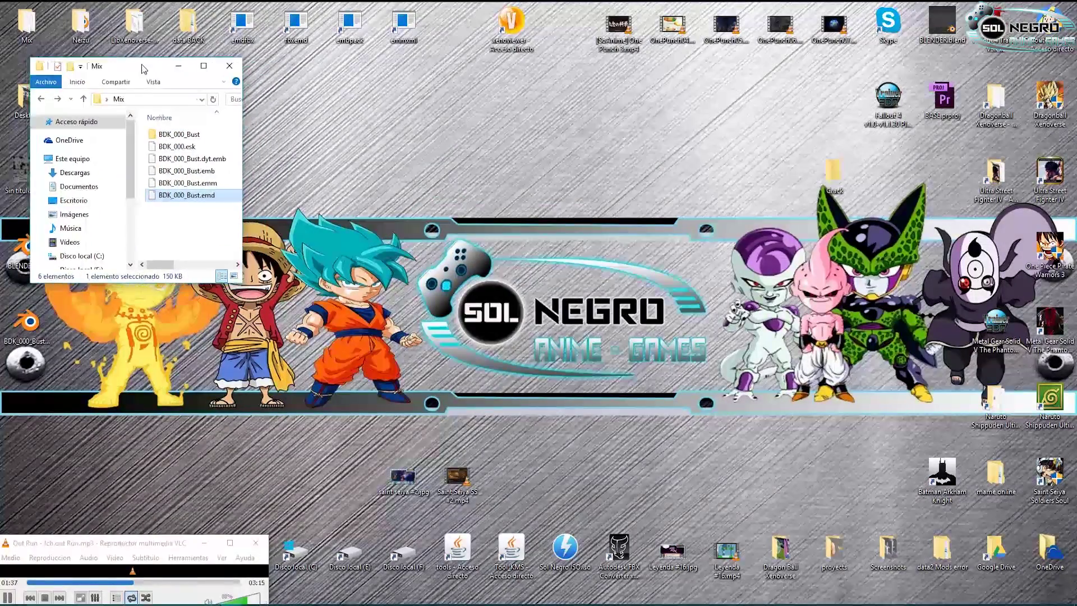
{"action": "double_click", "coordinate": [517, 34]}
- Load BDK_000_Bust.emd from the Mix folder into Xenoviewer and view the textured bust
{"action": "left_click", "coordinate": [149, 199]}
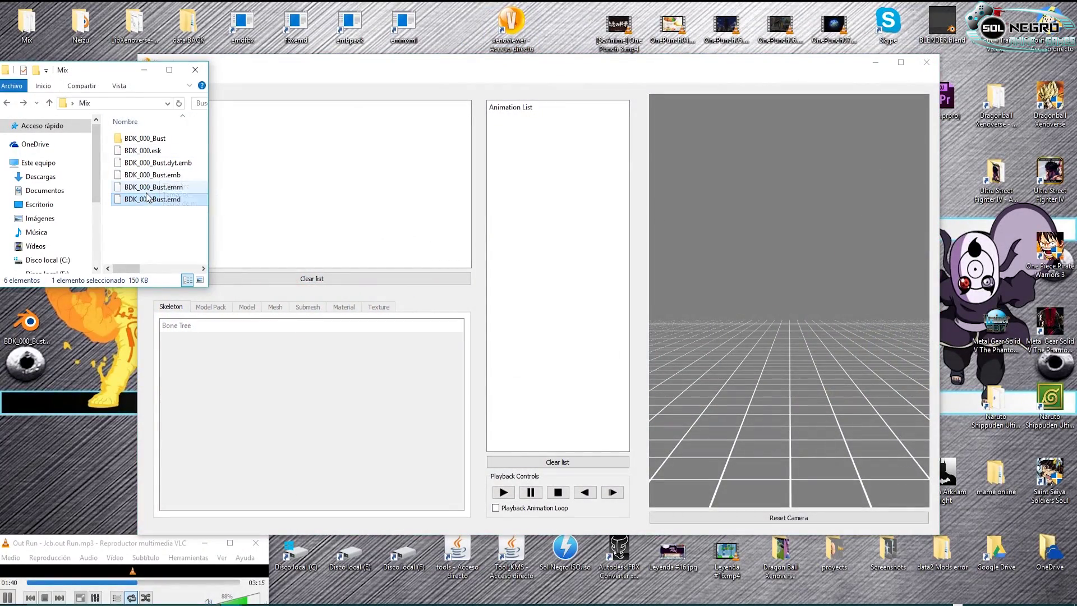
{"action": "left_click_drag", "start_coordinate": [148, 198], "coordinate": [348, 190]}
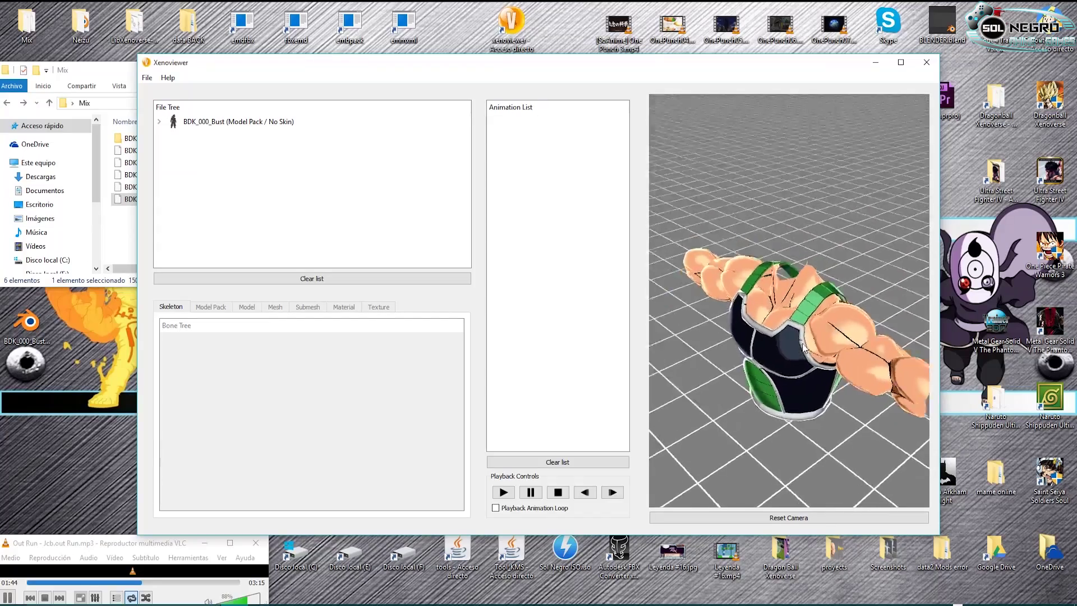
{"action": "scroll", "coordinate": [811, 338], "scroll_direction": "up", "scroll_amount": 3}
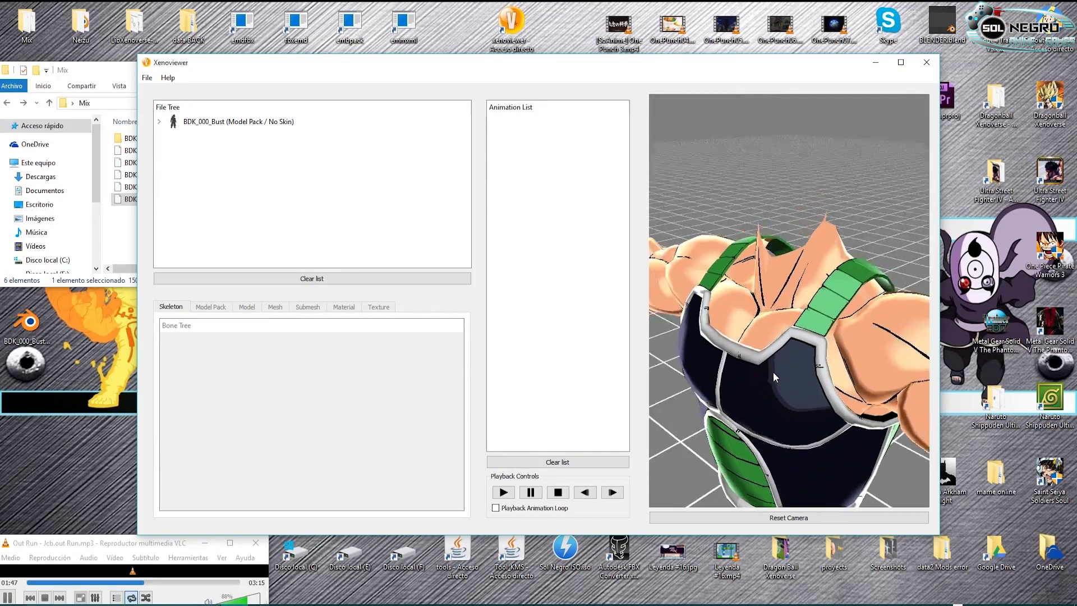